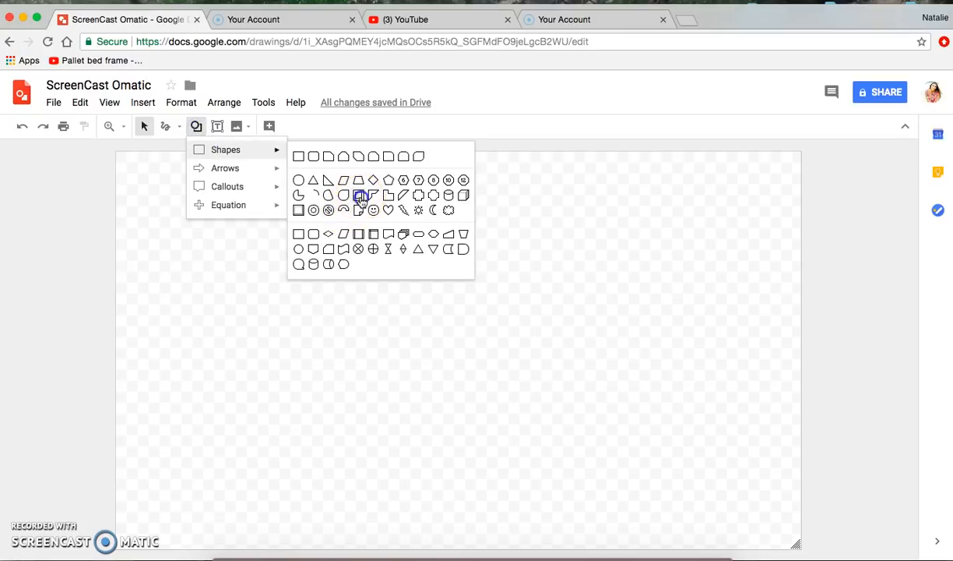
Draw a rectangular frame shape across most of the canvas and make its band slightly thicker
click(345, 191)
mouse_move(146, 169)
mouse_down()
mouse_move(445, 306)
mouse_move(749, 500)
mouse_move(750, 542)
mouse_move(771, 535)
mouse_up()
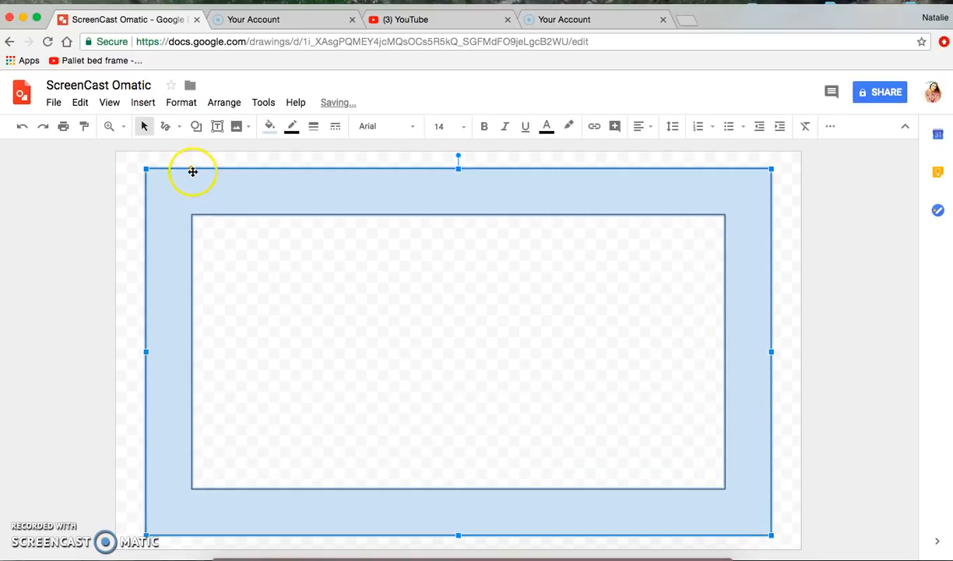
drag(190, 169, 202, 183)
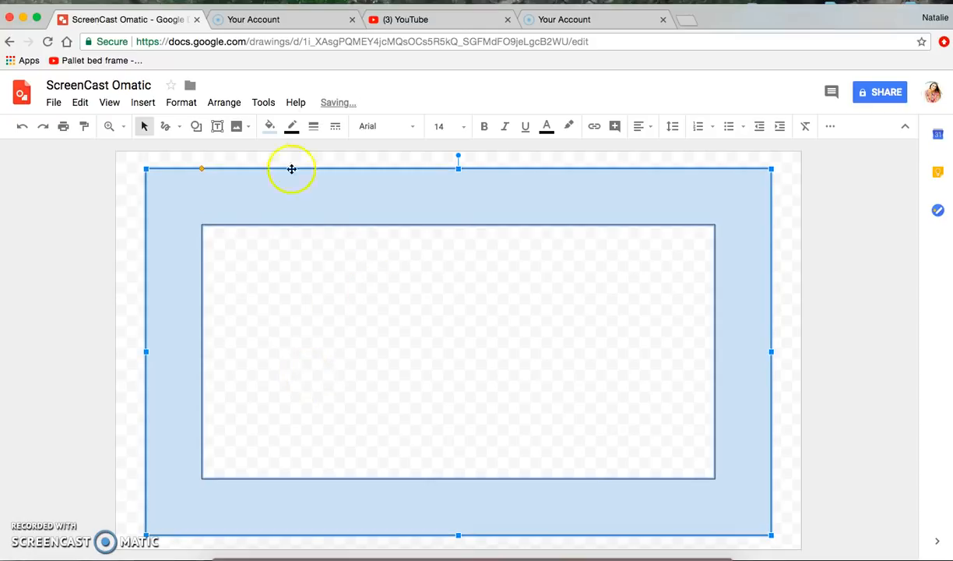
Give the frame shape a black outline with a 4px weight
click(294, 127)
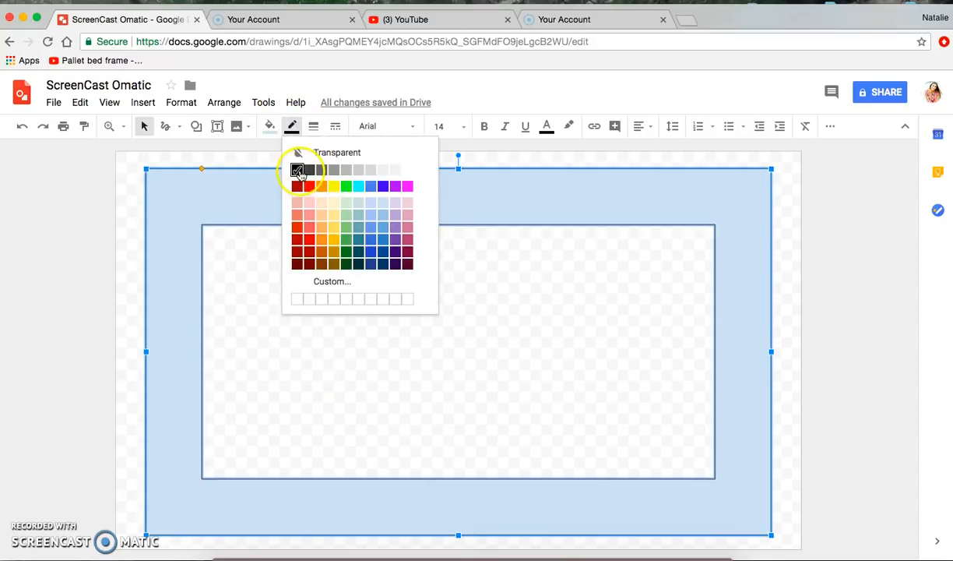
click(297, 169)
click(333, 127)
click(314, 126)
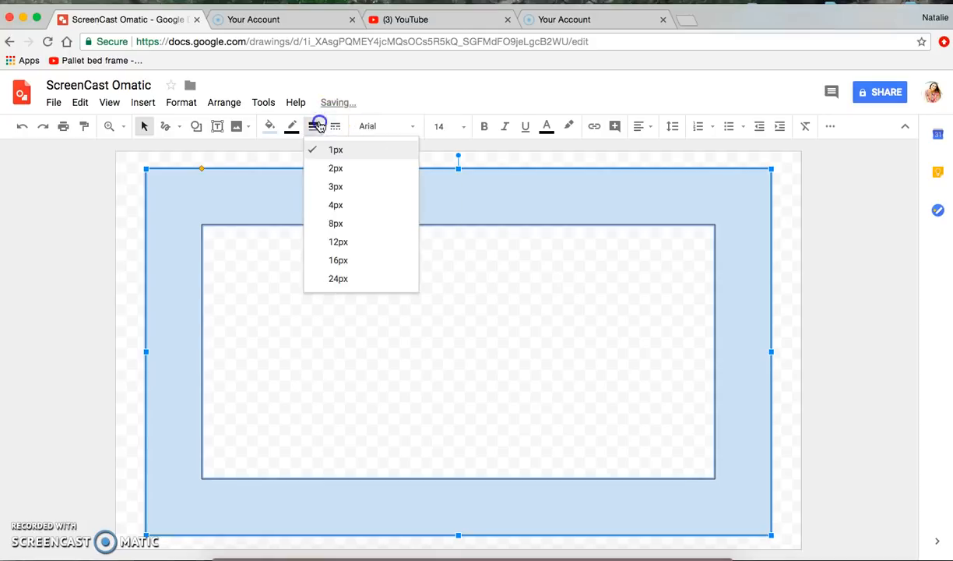
click(331, 207)
click(371, 336)
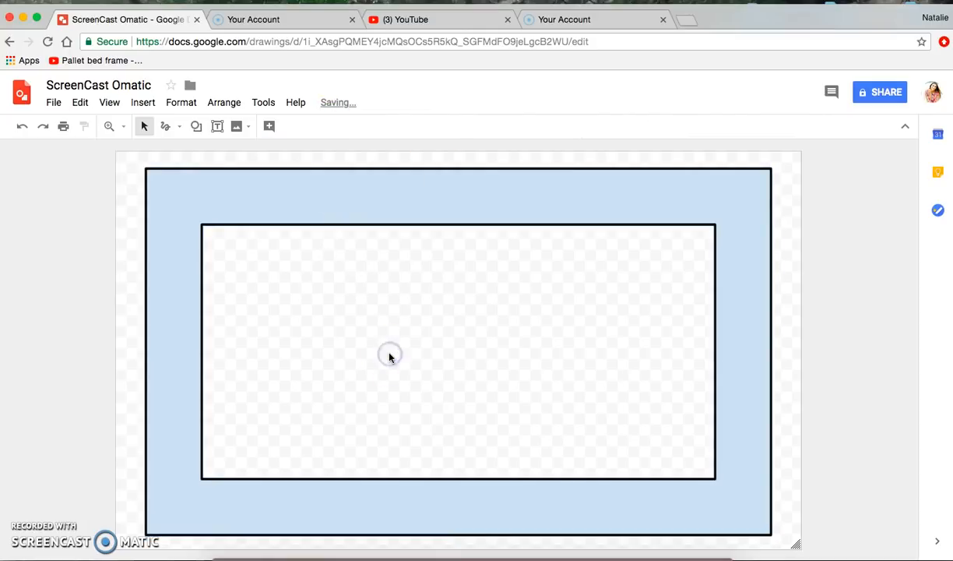
Make the frame shape's fill transparent
click(305, 203)
click(267, 127)
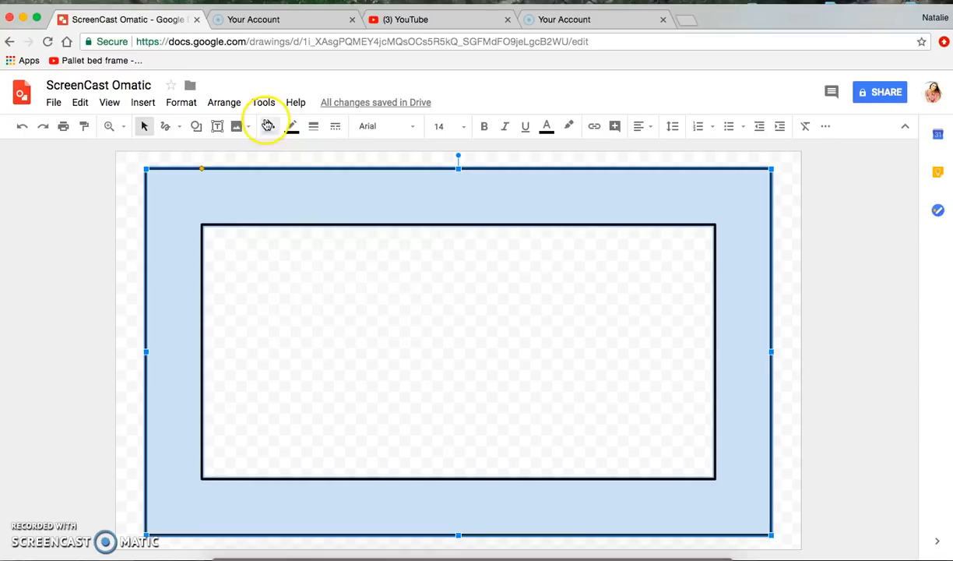
click(345, 181)
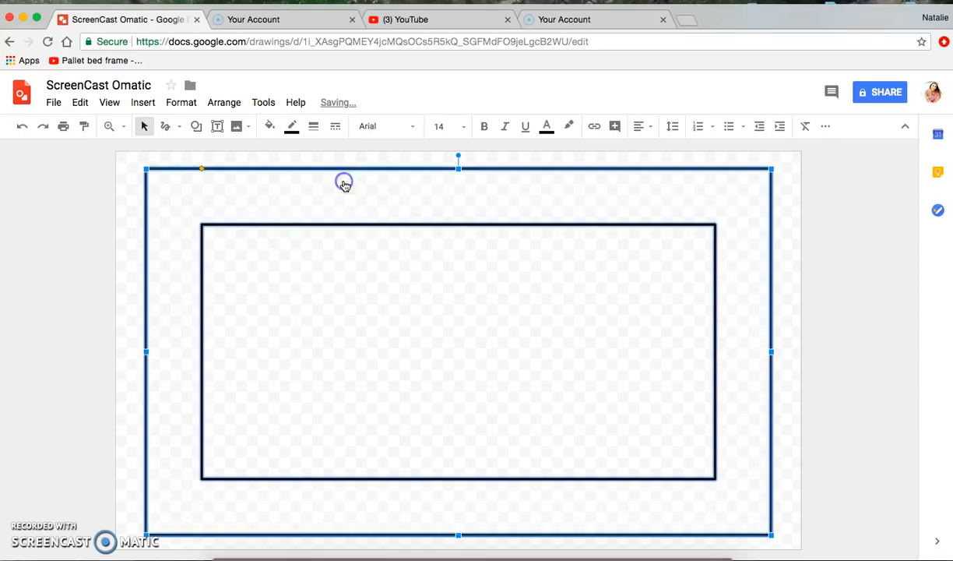
click(402, 334)
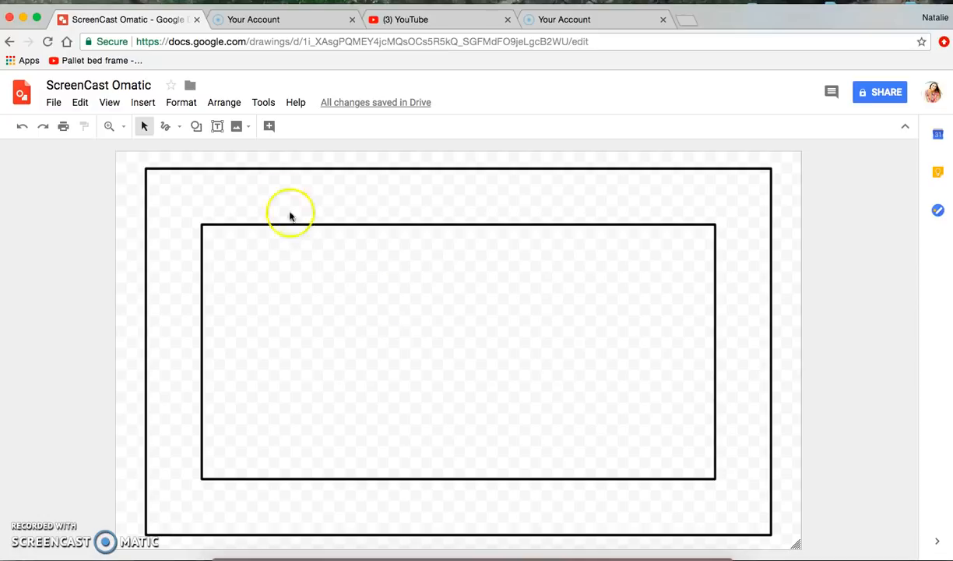
Draw a roughly square box near the start of the frame's upper band and fit its height between the two outlines
click(197, 130)
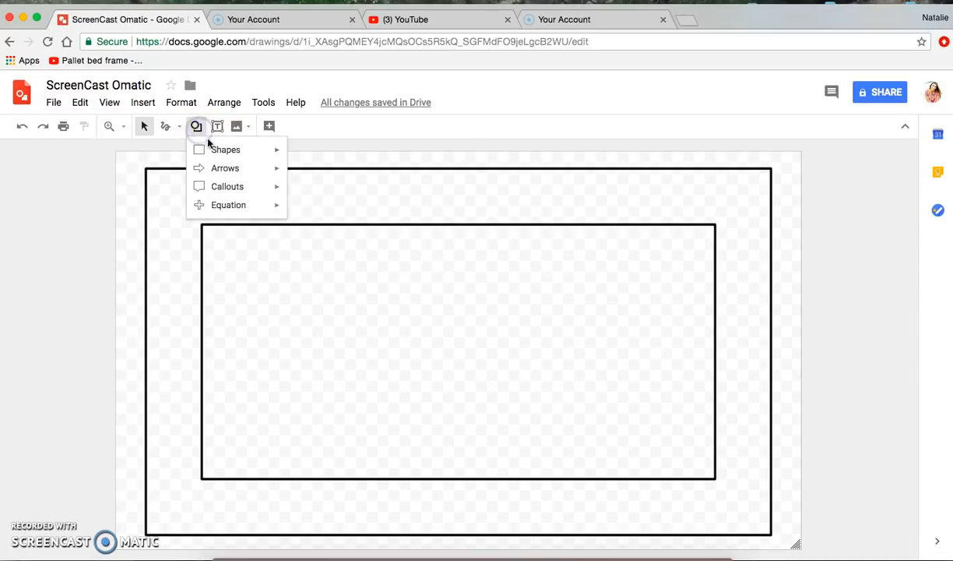
mouse_move(224, 148)
click(300, 155)
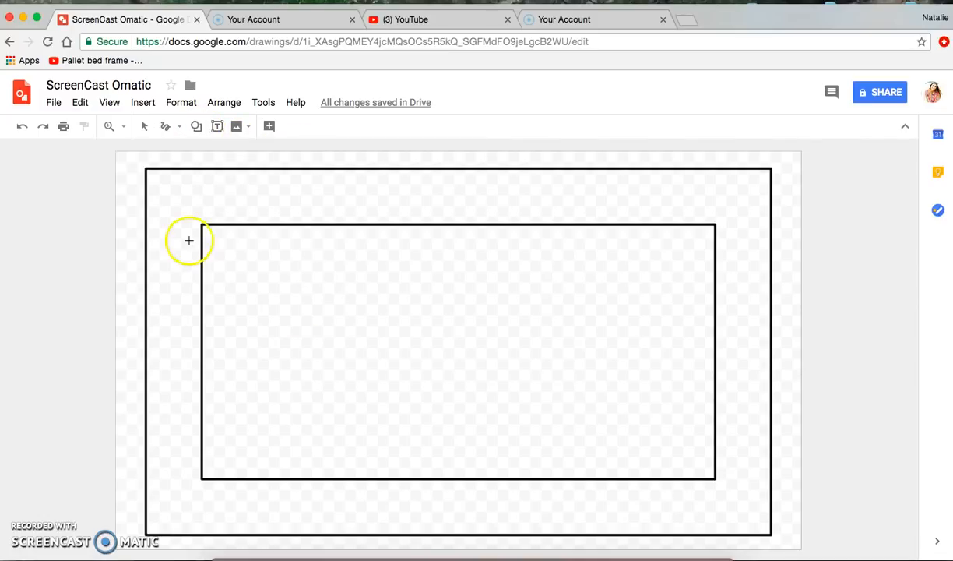
drag(36, 200, 239, 203)
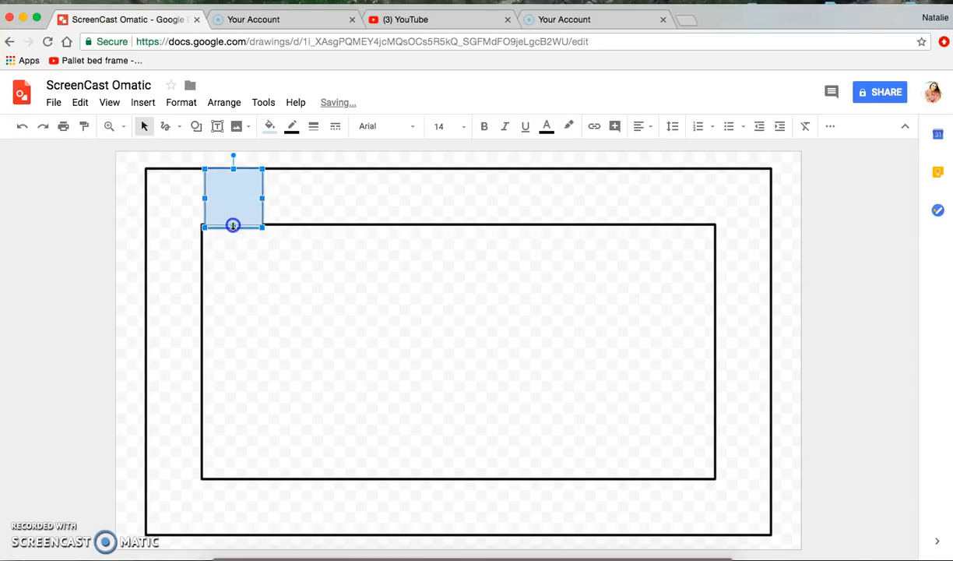
click(304, 238)
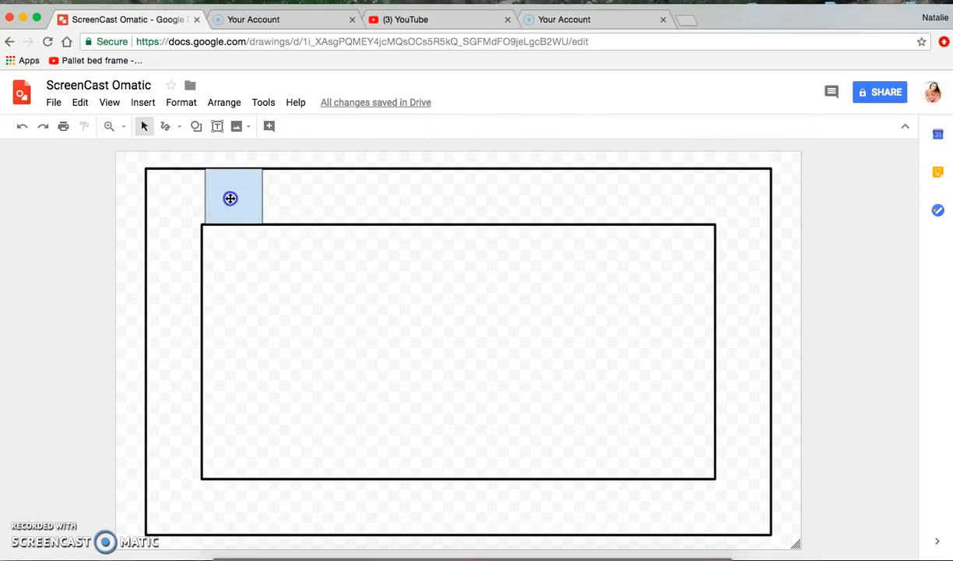
click(230, 197)
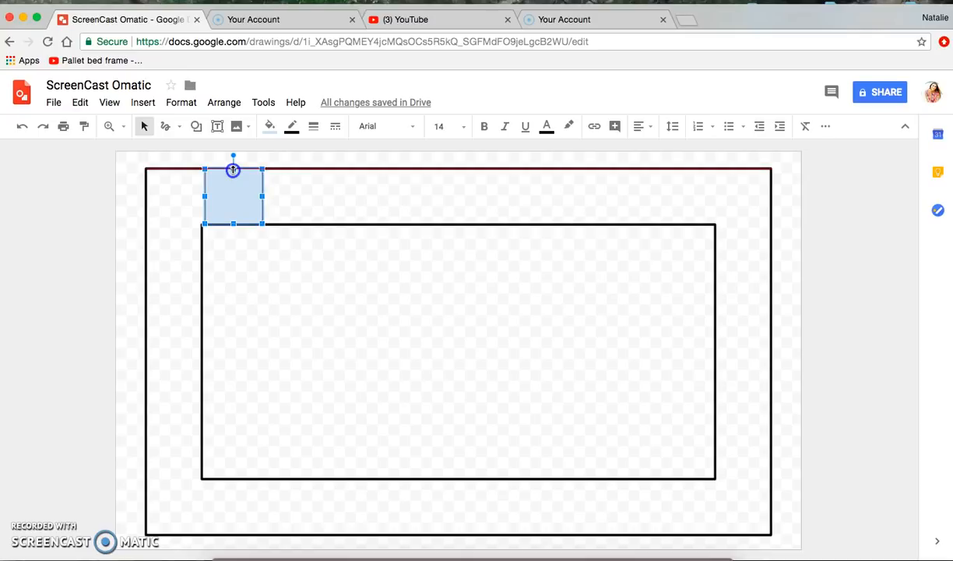
drag(233, 170, 233, 169)
click(288, 269)
Fill the small box in the frame's upper band with white
click(245, 212)
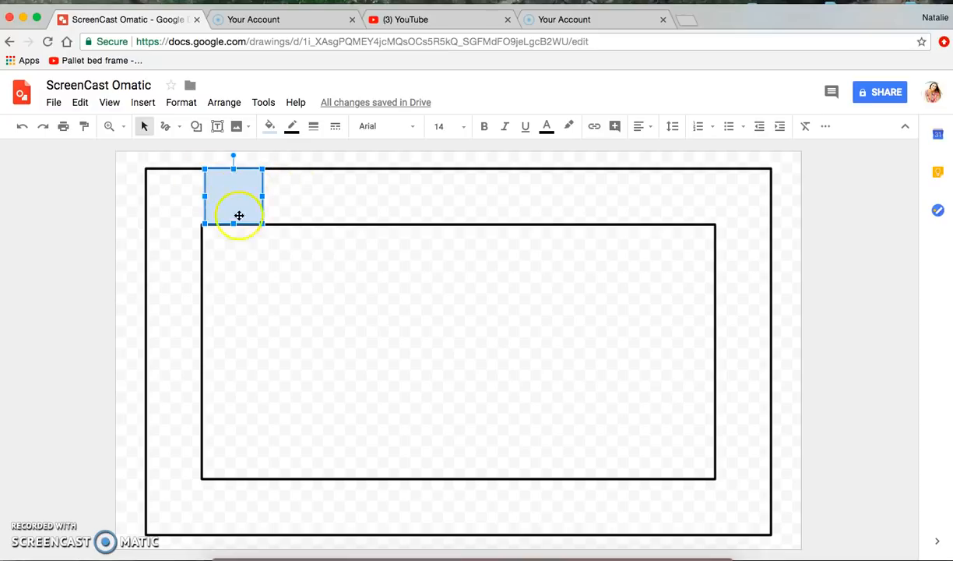
click(269, 126)
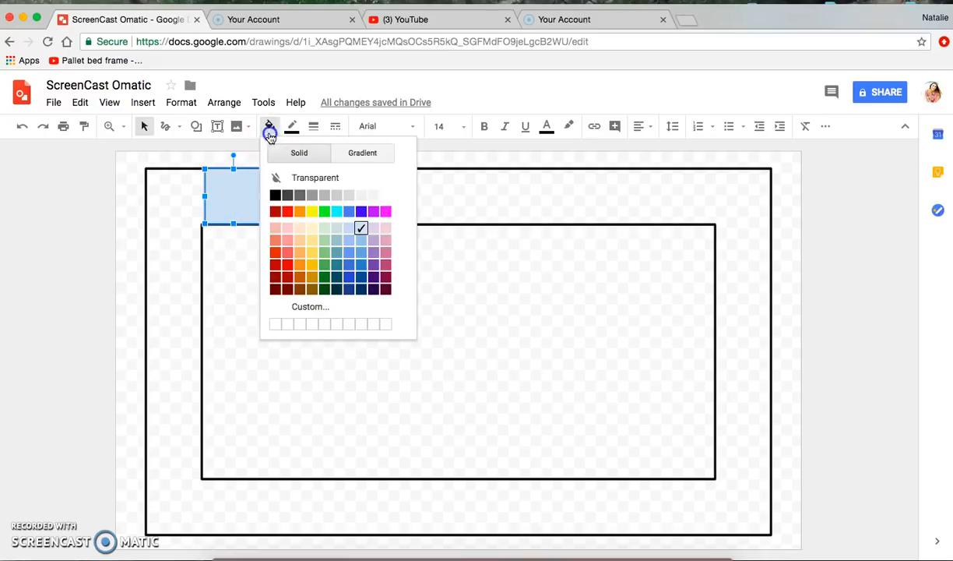
click(385, 197)
click(268, 300)
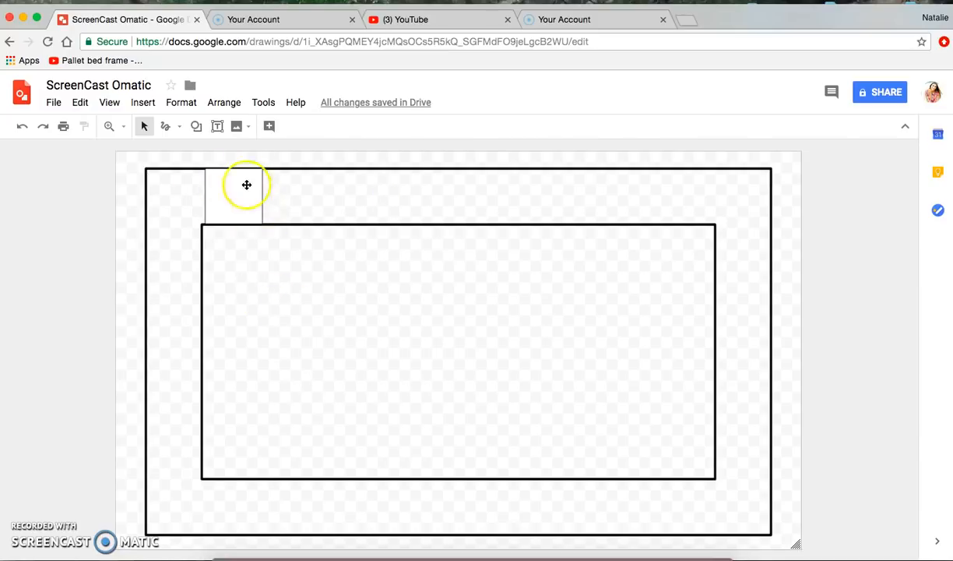
Draw a thin rectangle across the full width of the white box, along its upper edge
click(197, 126)
mouse_move(244, 156)
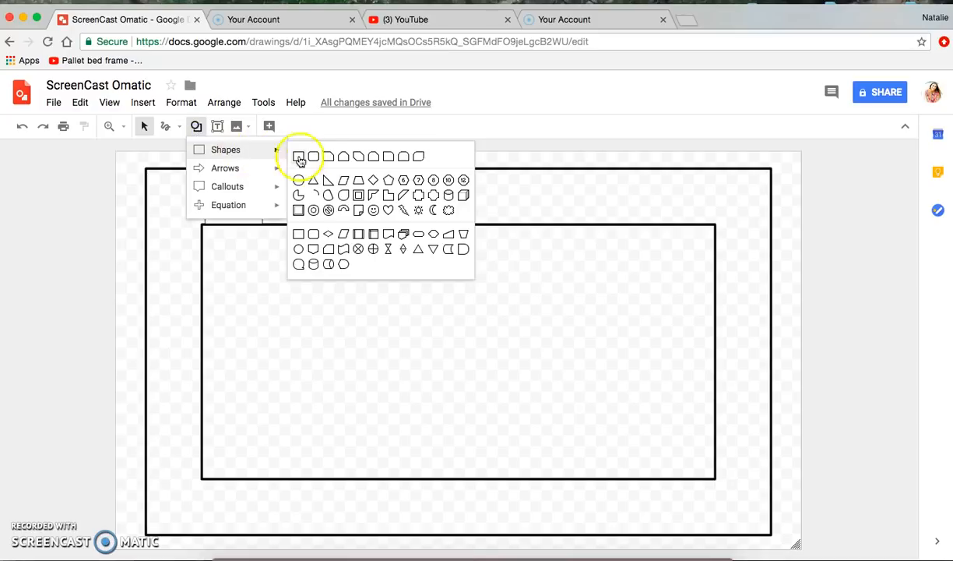
click(304, 158)
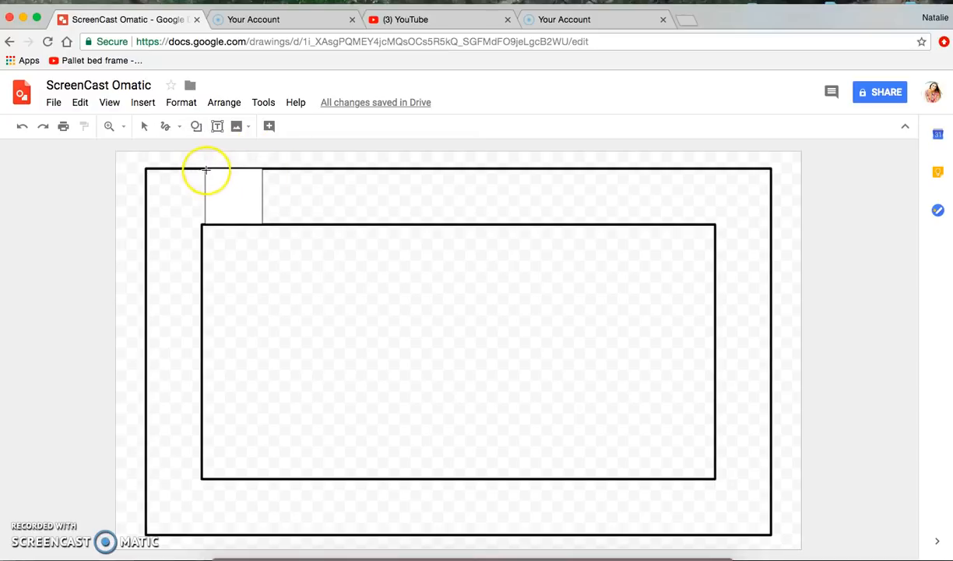
drag(204, 169, 261, 187)
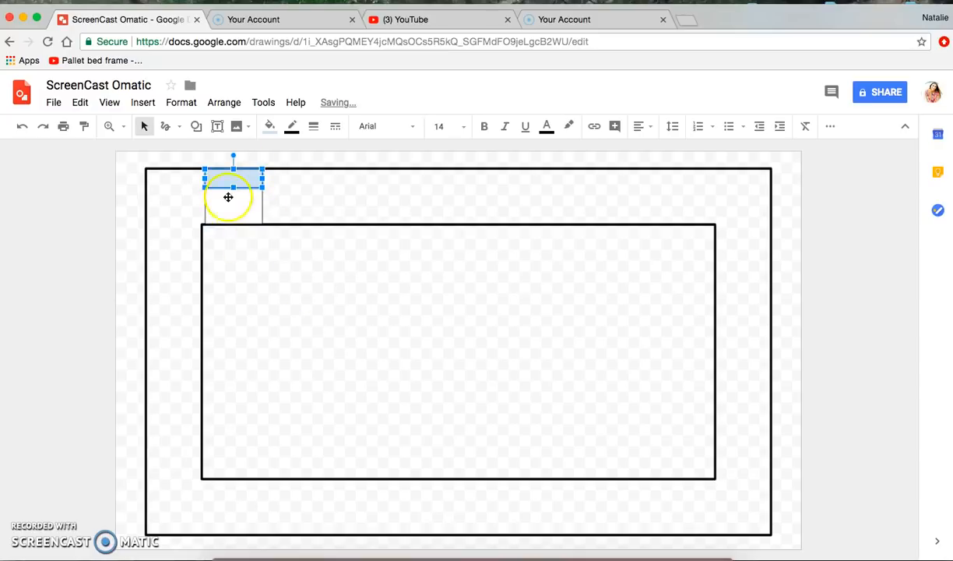
Fill the thin rectangle on the white box with dark green
click(270, 126)
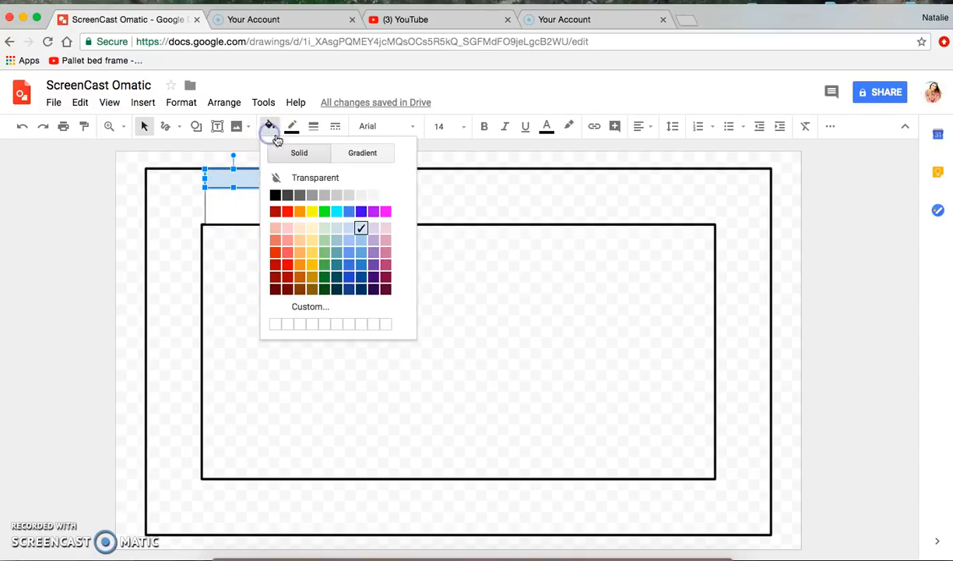
click(325, 276)
click(305, 268)
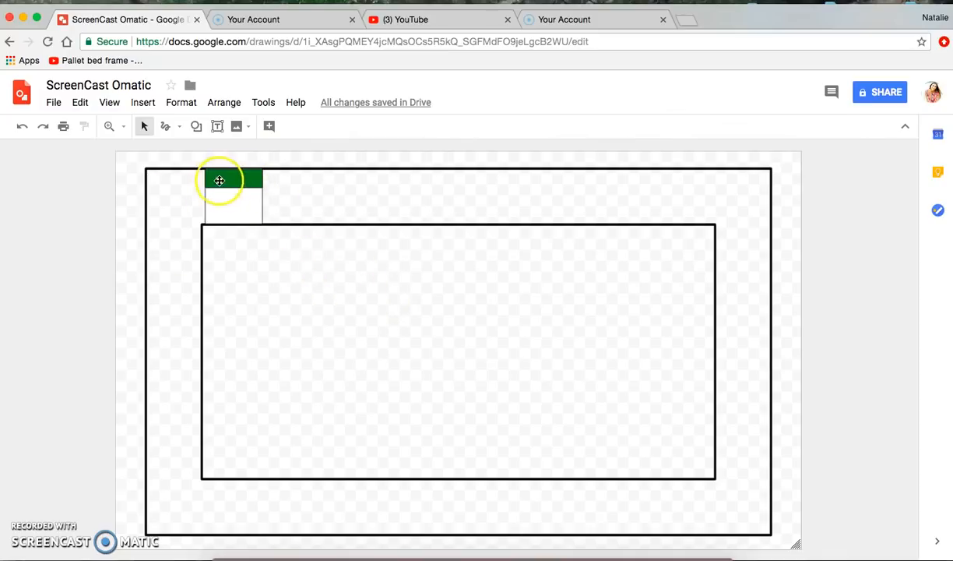
Label the green strip "Alaska" and enter "$200" in the white box below it
click(232, 182)
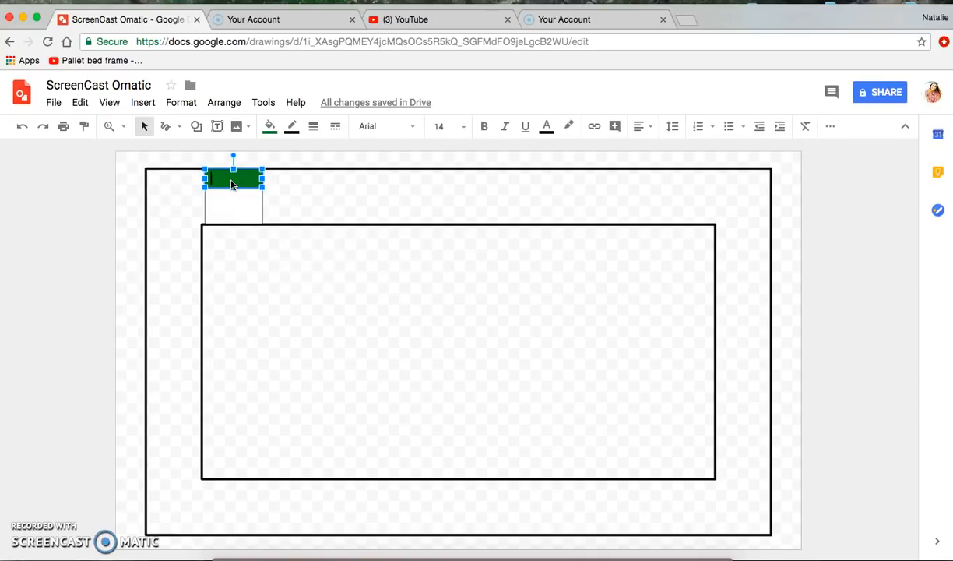
text(Alas)
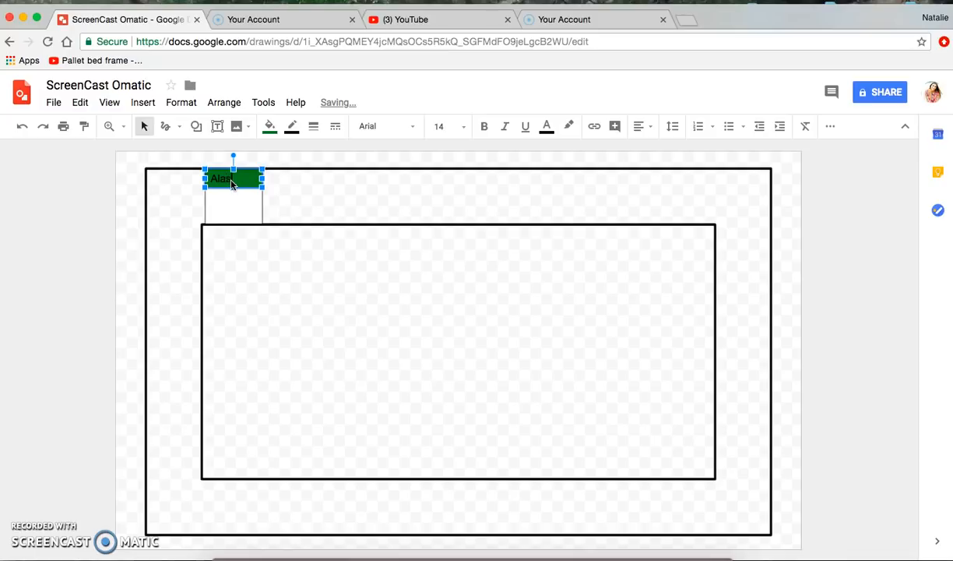
click(247, 211)
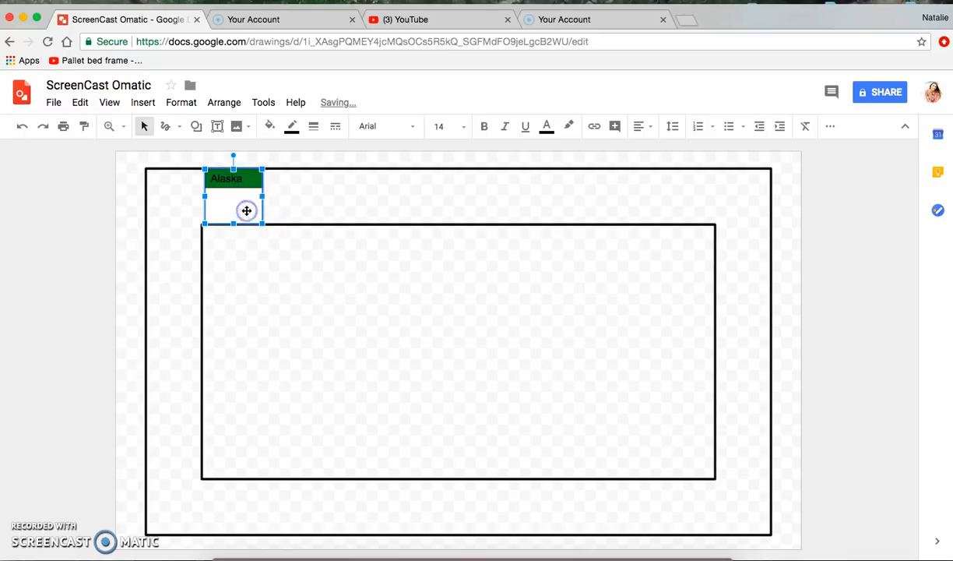
click(236, 212)
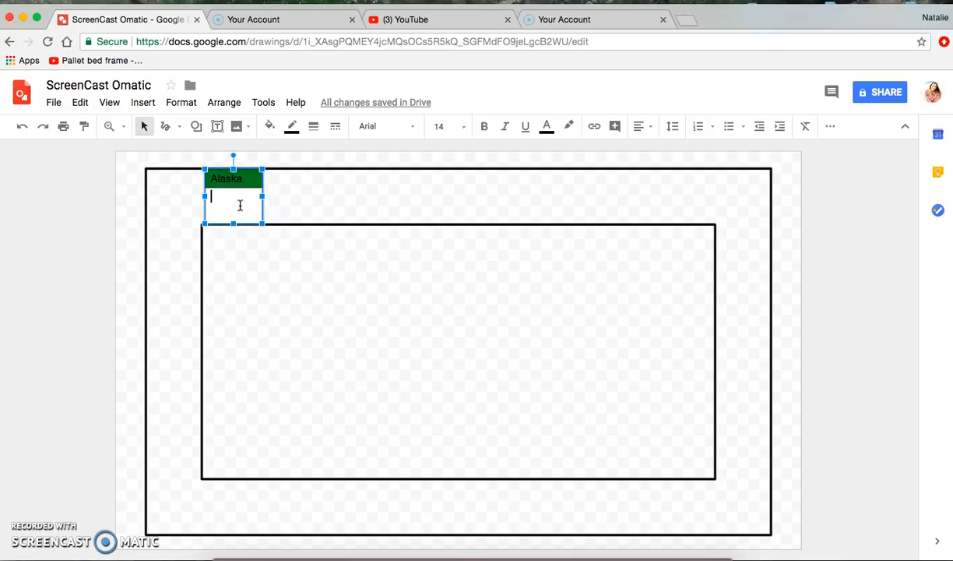
text(200)
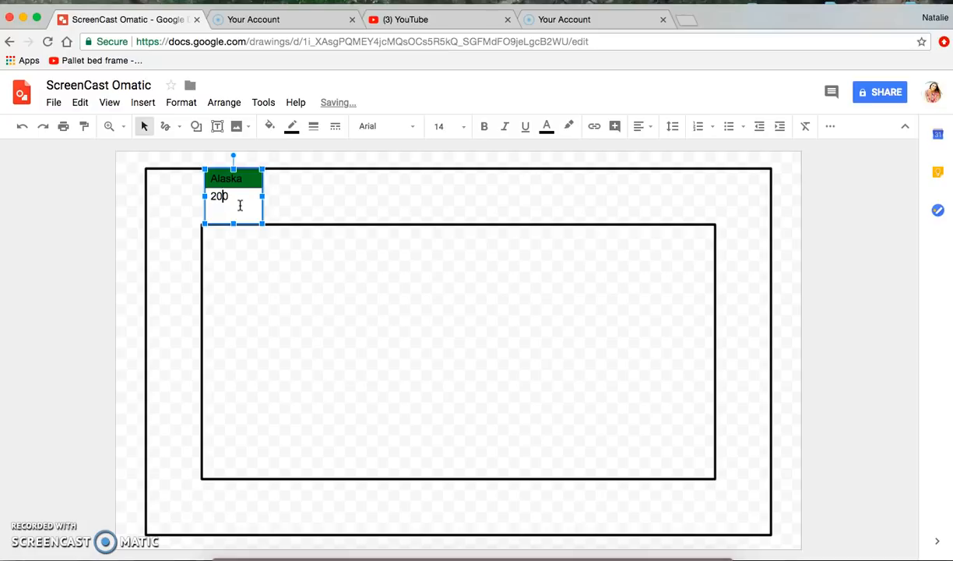
text($)
Center the $200 text horizontally and align it to the bottom of the white box
click(218, 197)
drag(232, 196, 207, 198)
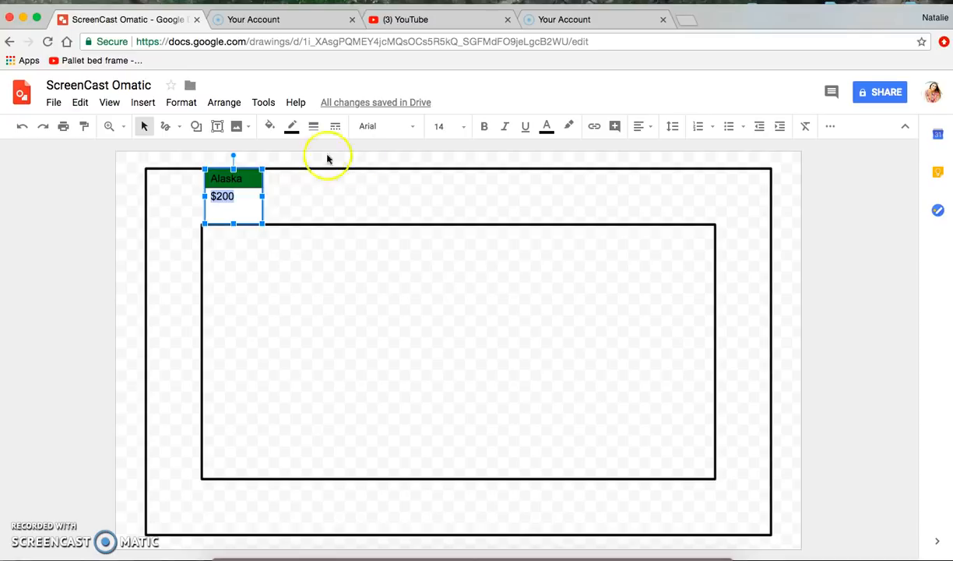
click(640, 128)
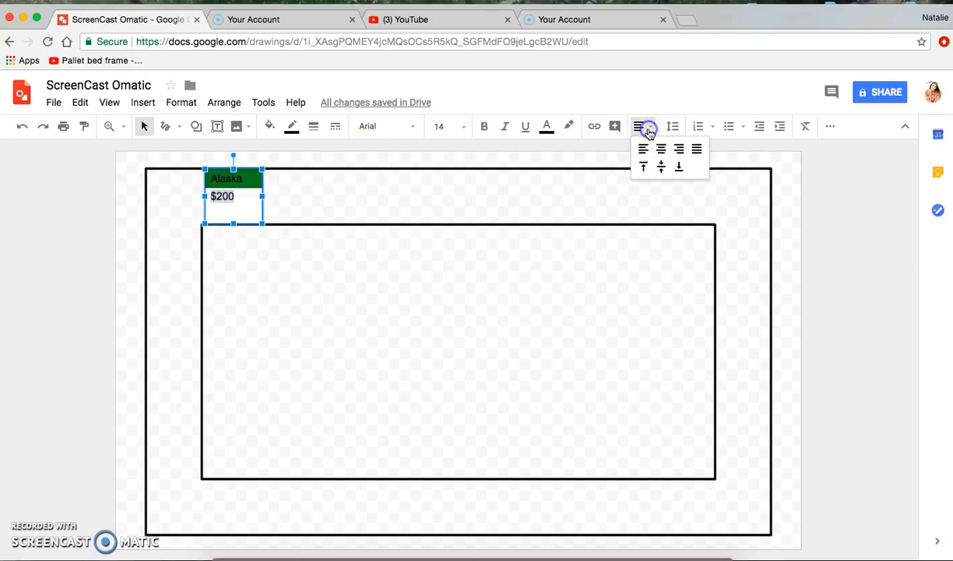
click(663, 171)
click(641, 126)
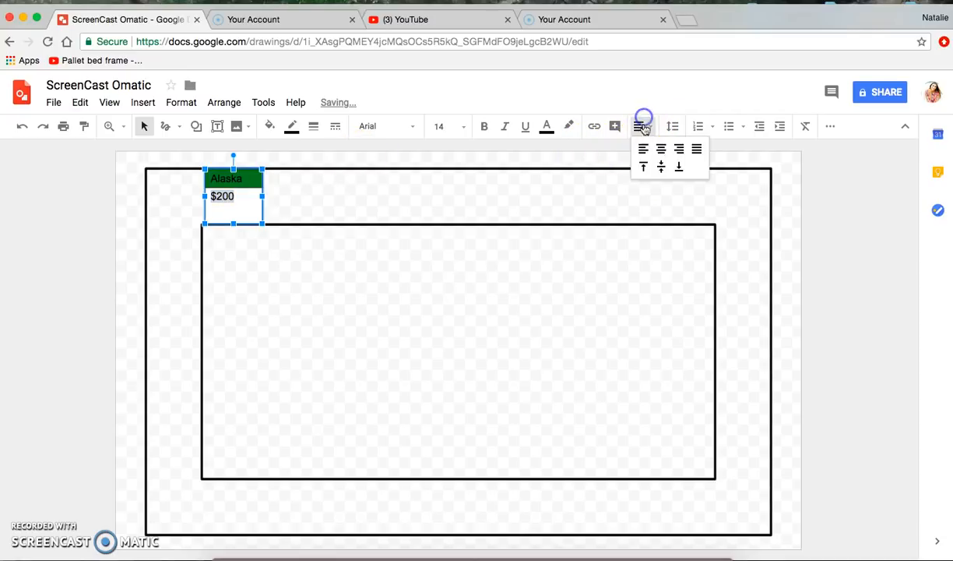
click(662, 150)
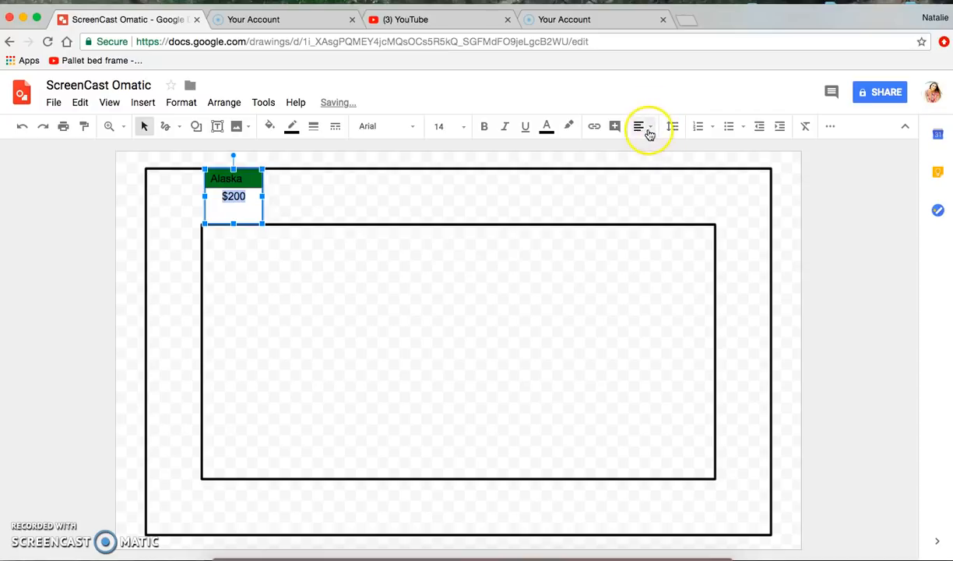
click(641, 127)
click(661, 167)
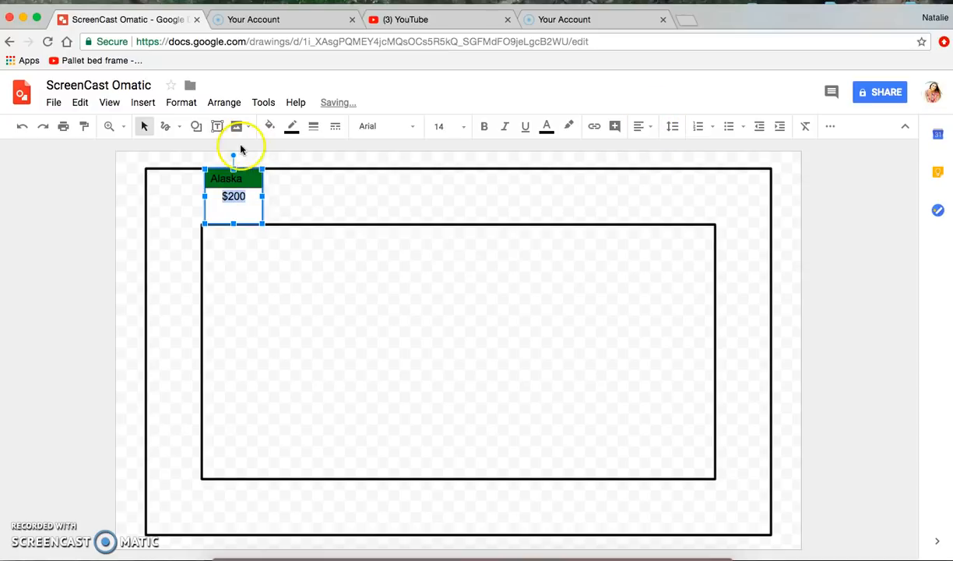
click(641, 126)
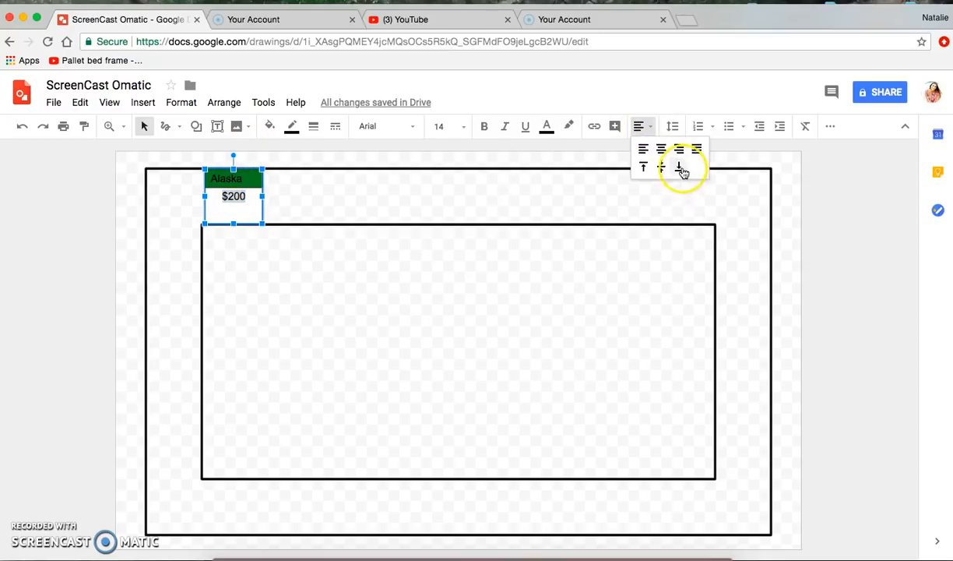
click(678, 168)
click(360, 341)
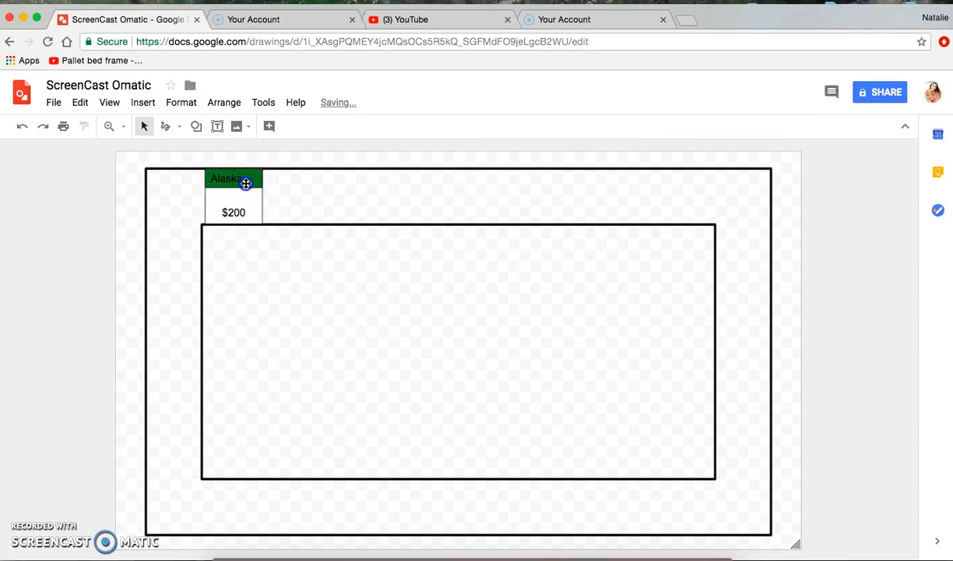
Center the Alaska text horizontally and vertically in the green strip
click(243, 182)
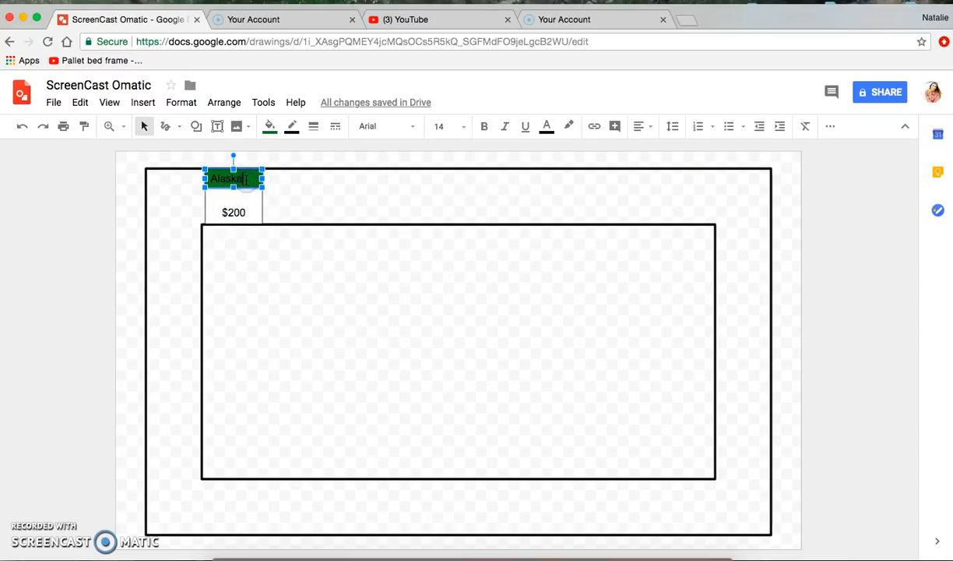
click(647, 127)
click(661, 150)
click(640, 126)
click(661, 167)
click(435, 345)
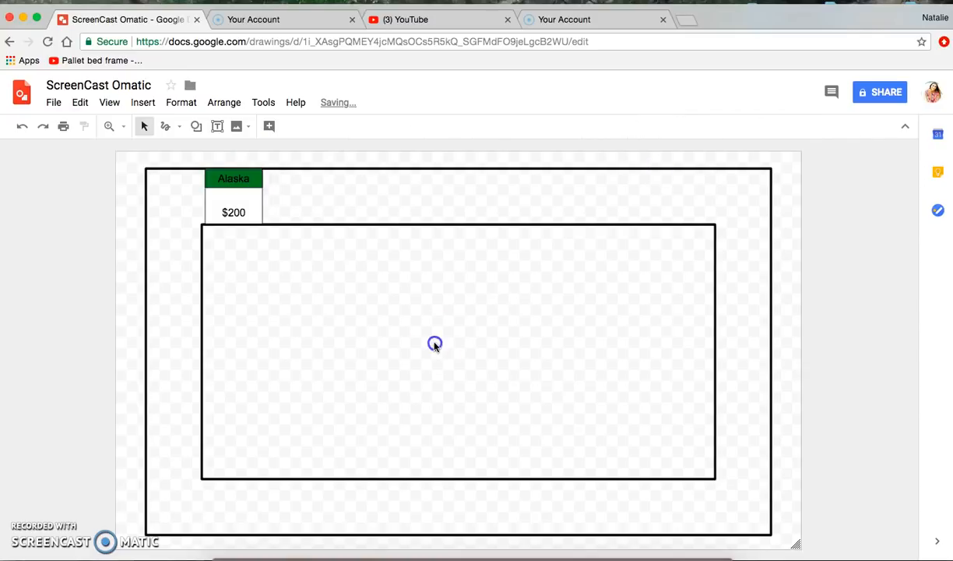
drag(213, 198, 234, 200)
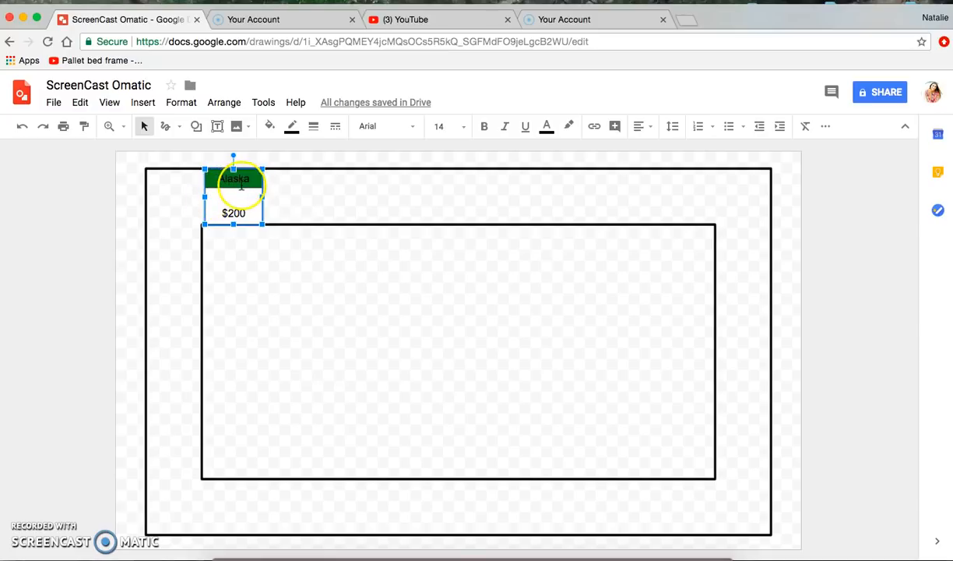
click(276, 276)
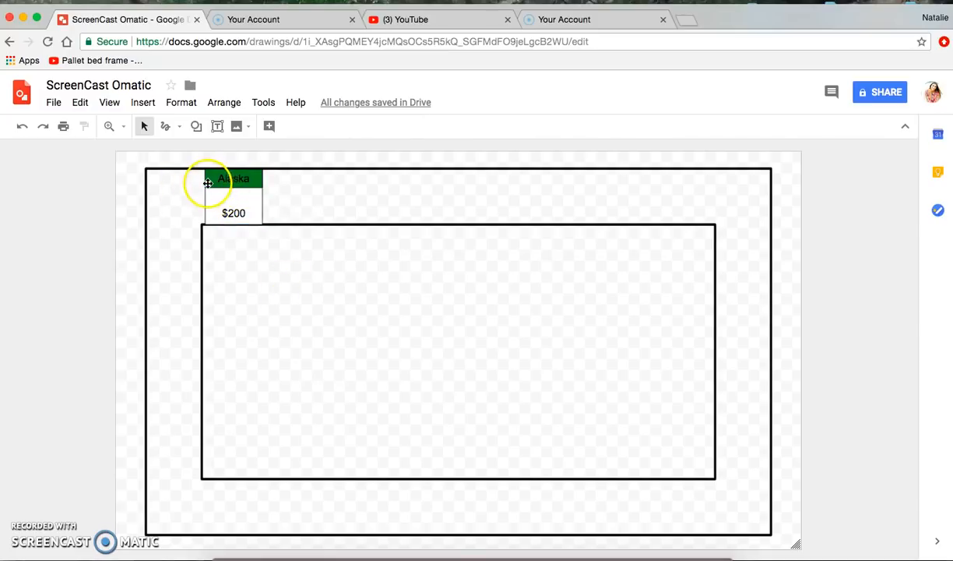
click(195, 175)
click(310, 304)
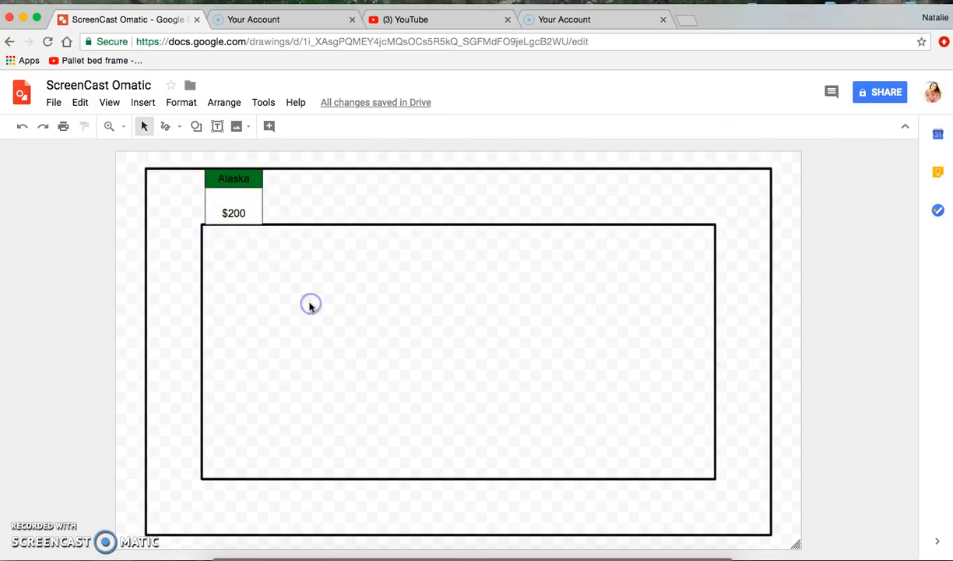
click(246, 184)
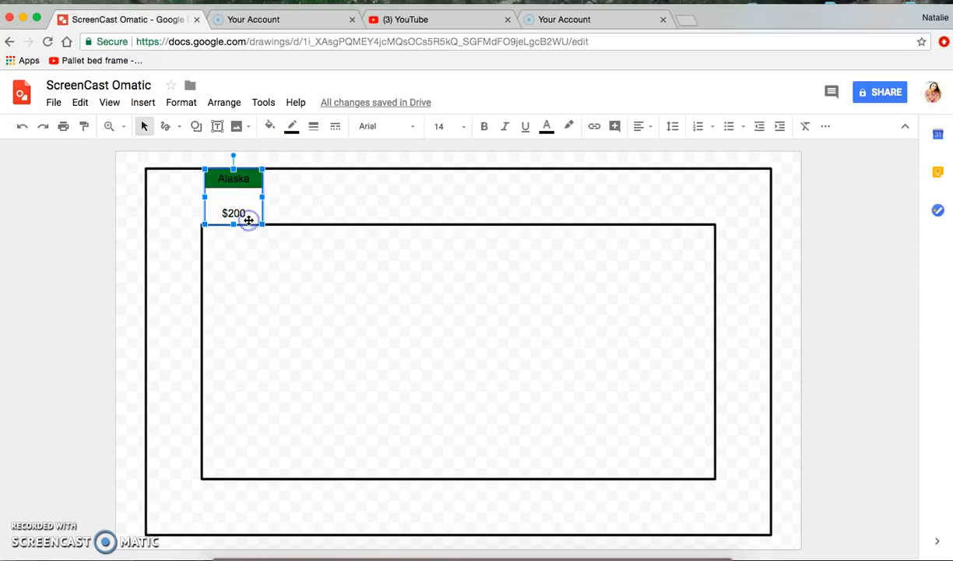
shift+click(232, 193)
right_click(230, 192)
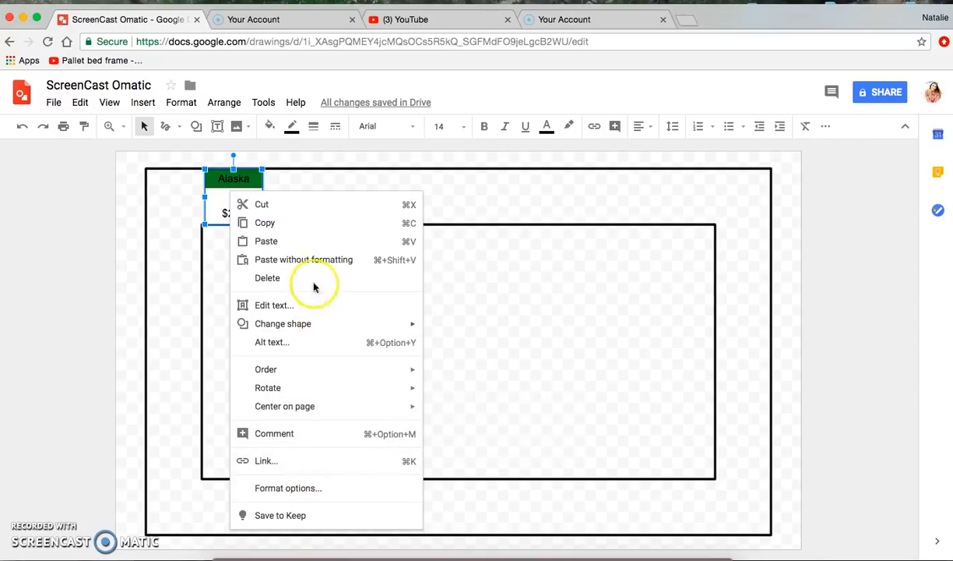
mouse_move(319, 380)
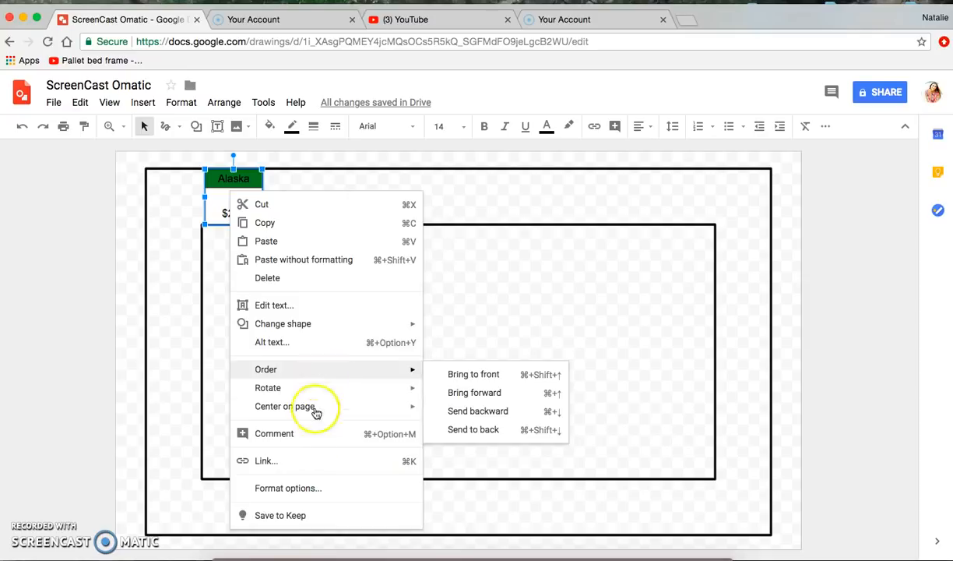
click(263, 257)
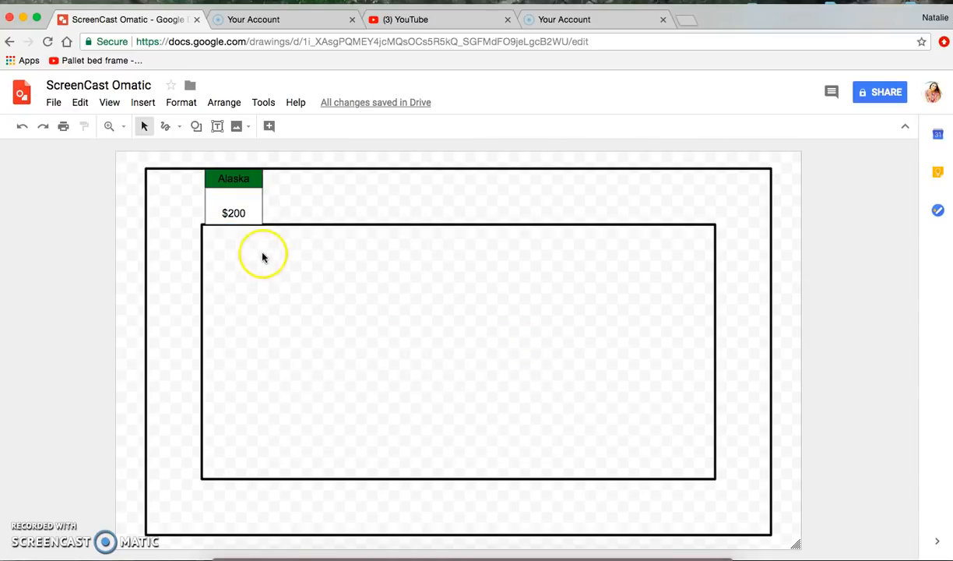
Move the green Alaska strip and its white $200 box off the canvas, keeping the strip on top of the box
drag(232, 185, 76, 199)
click(217, 201)
drag(217, 201, 72, 213)
click(77, 267)
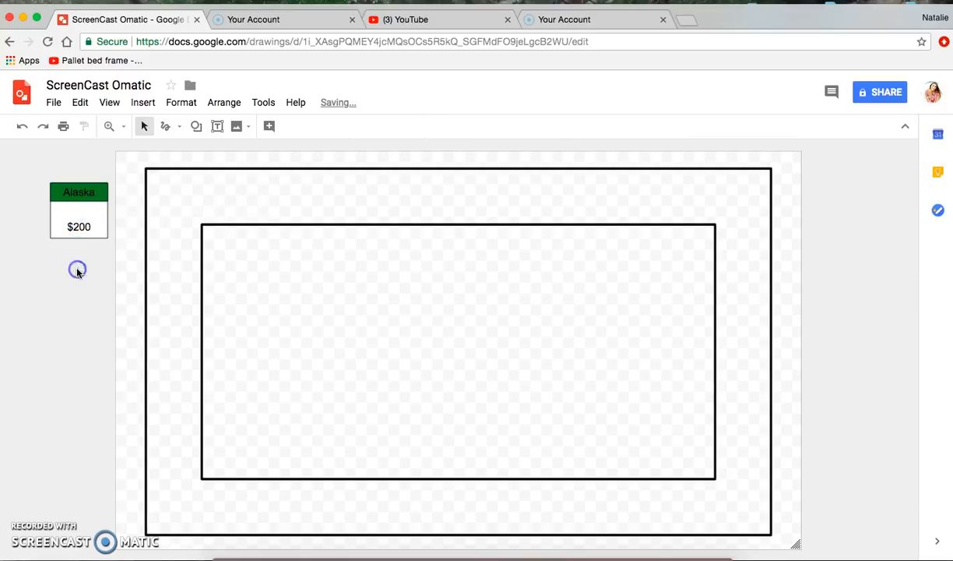
Group the Alaska strip and its $200 box into one card and move the card slightly lower beside the canvas
drag(49, 176, 97, 248)
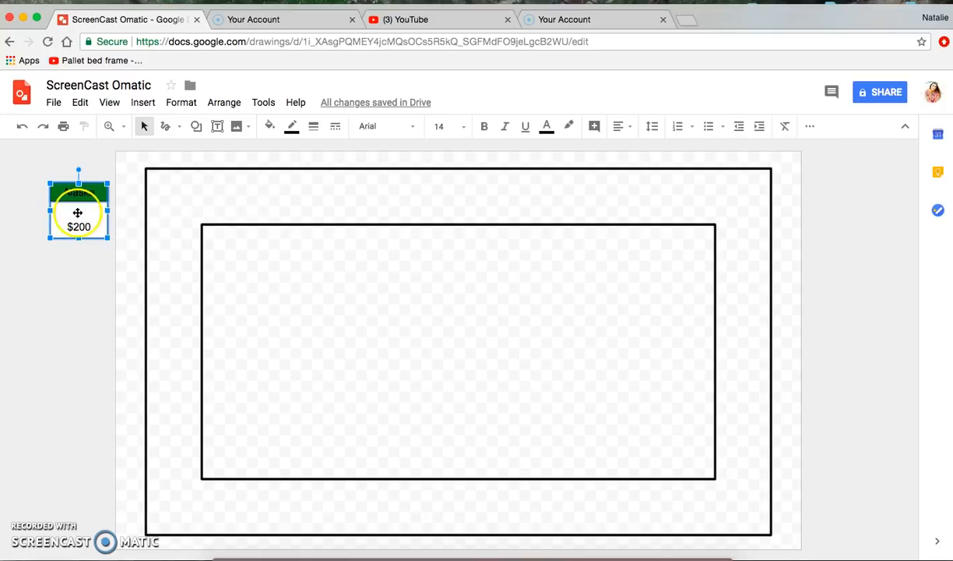
right_click(77, 212)
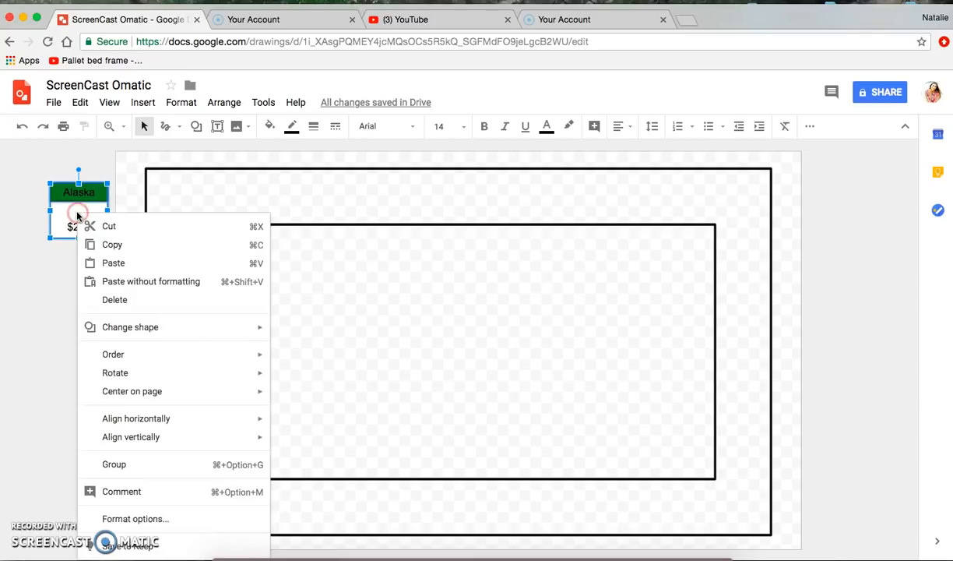
click(177, 466)
drag(91, 228, 66, 273)
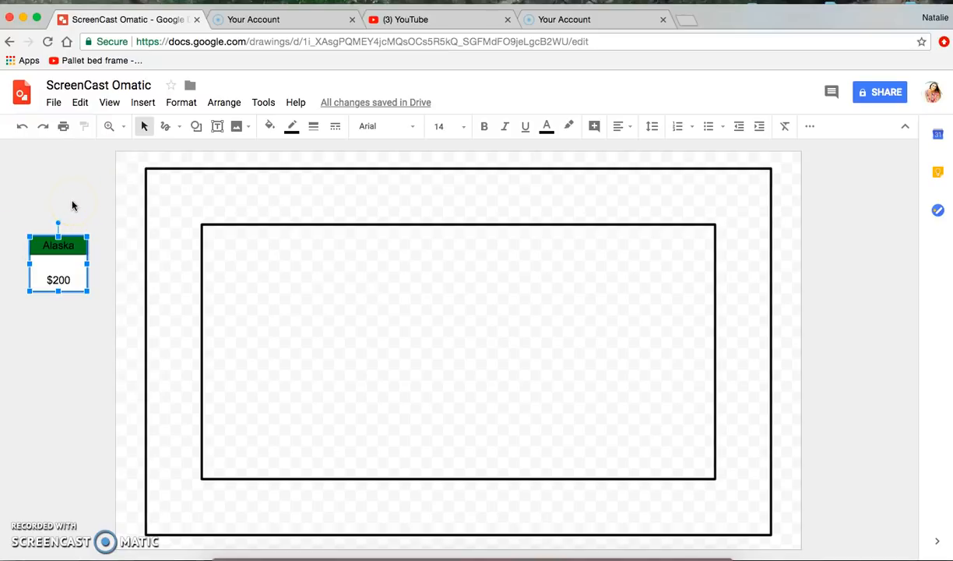
Duplicate the grouped Alaska card seven times
key(ctrl+d)
key(ctrl+d)
key(ctrl+d)
key(ctrl+d)
key(ctrl+d)
key(ctrl+d)
key(ctrl+d)
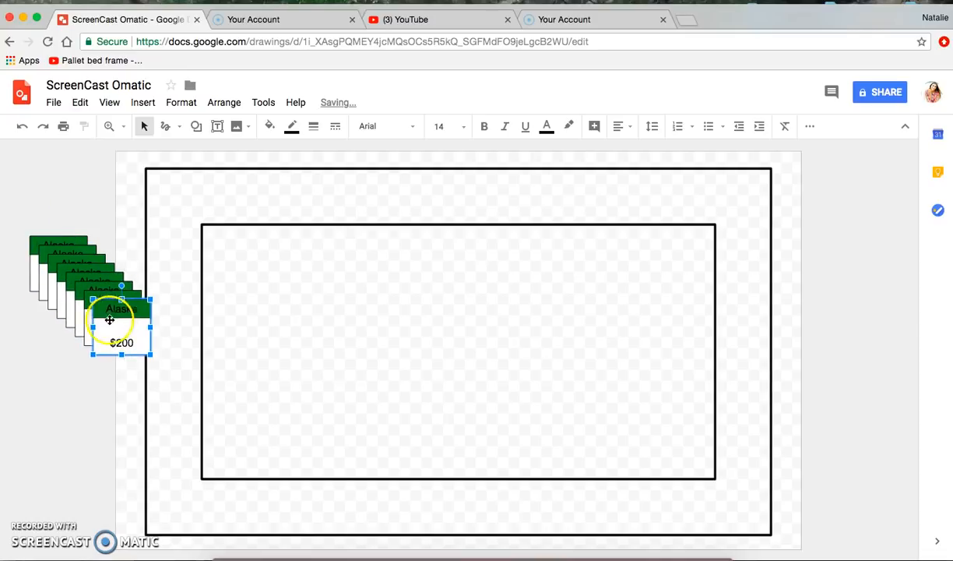
Spread four of the duplicated Alaska cards out inside the inner rectangle of the board
drag(110, 319, 425, 317)
drag(128, 337, 350, 333)
drag(111, 319, 534, 339)
drag(93, 308, 319, 429)
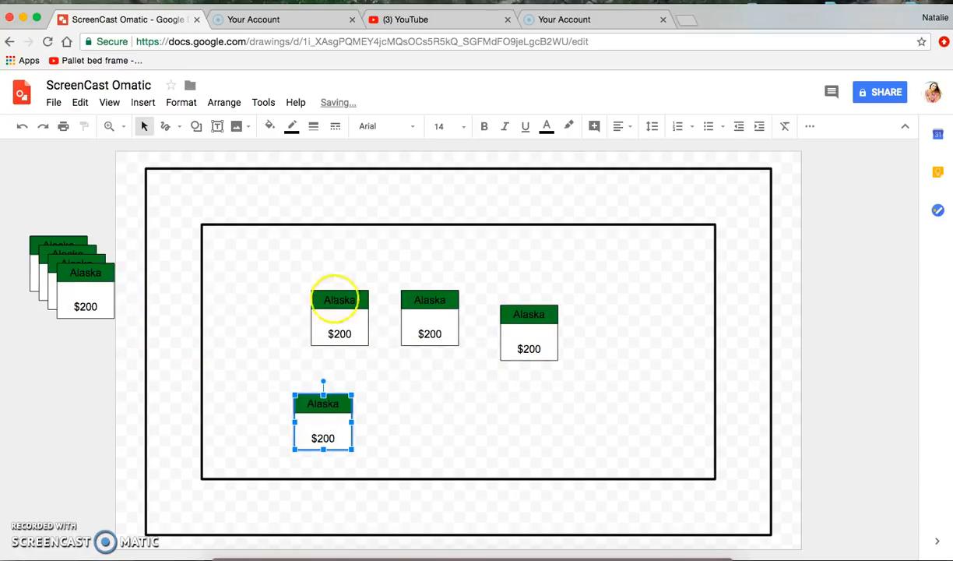
Fill the strip of the upper-left copy inside the inner rectangle with red and rename it "Colorado"
click(328, 300)
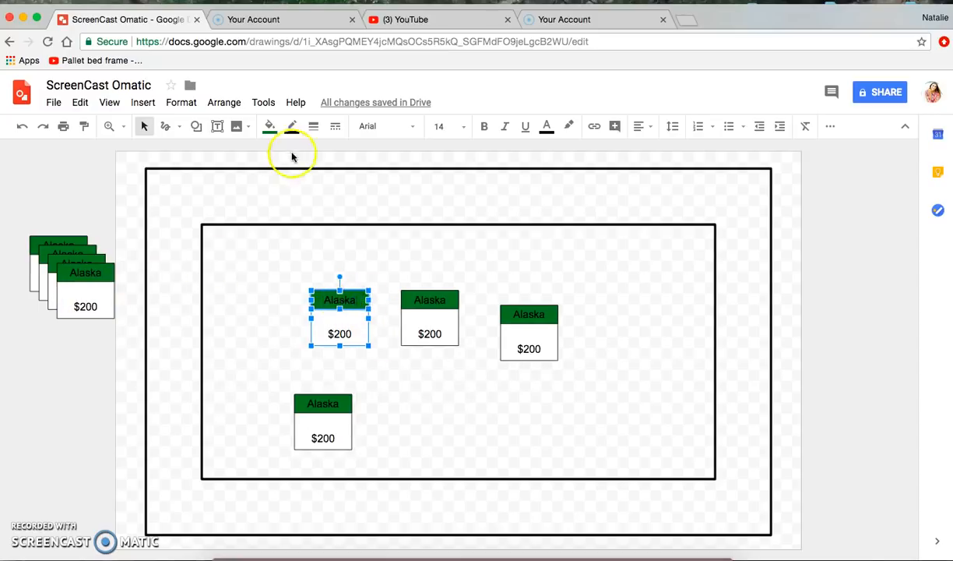
click(269, 126)
click(275, 209)
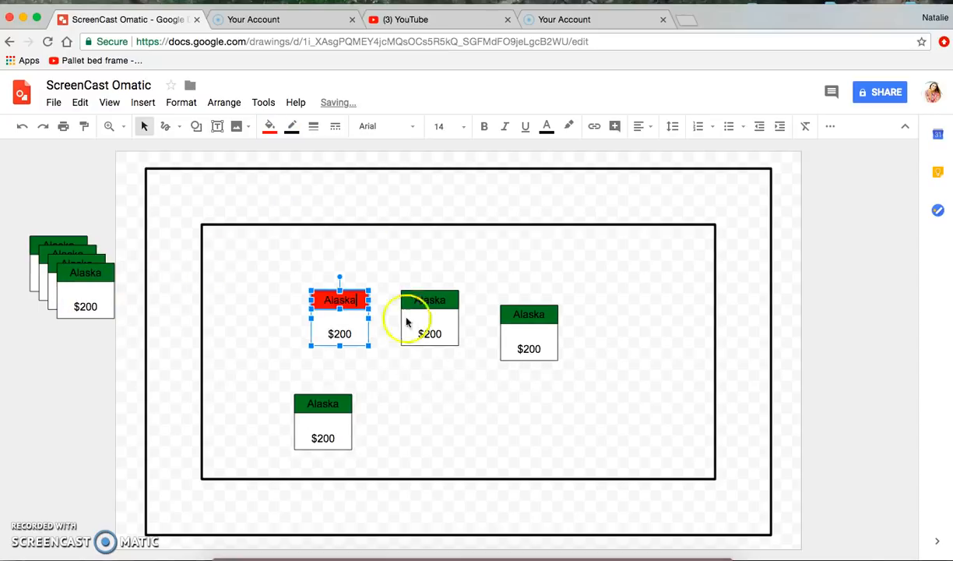
click(357, 300)
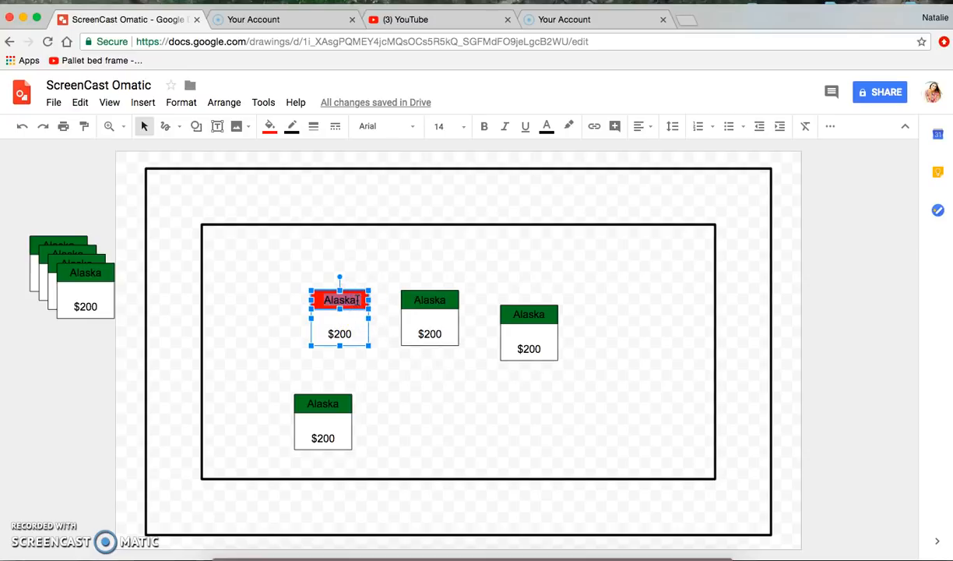
text(Colorado)
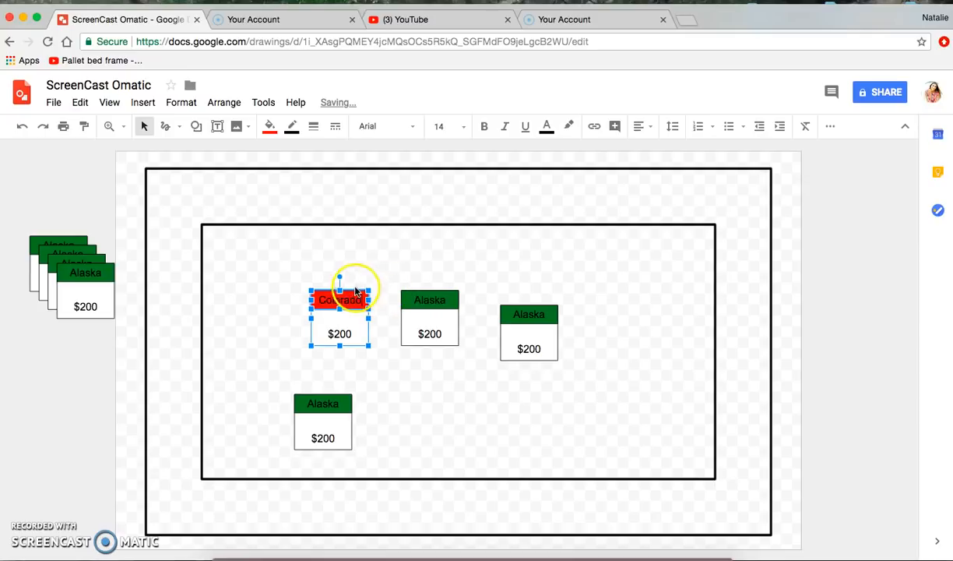
mouse_move(345, 293)
mouse_down()
mouse_move(345, 179)
mouse_move(345, 296)
mouse_up()
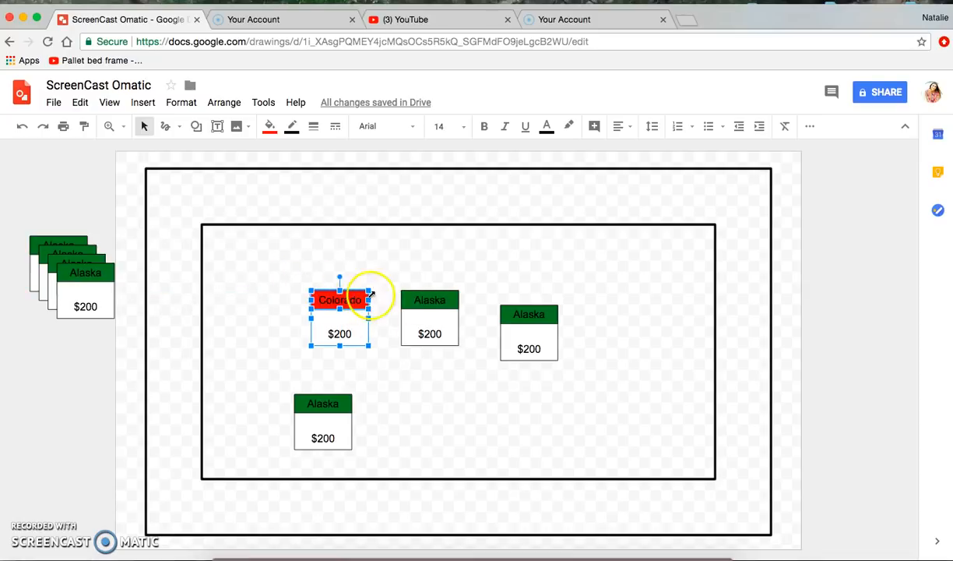
click(367, 279)
click(324, 279)
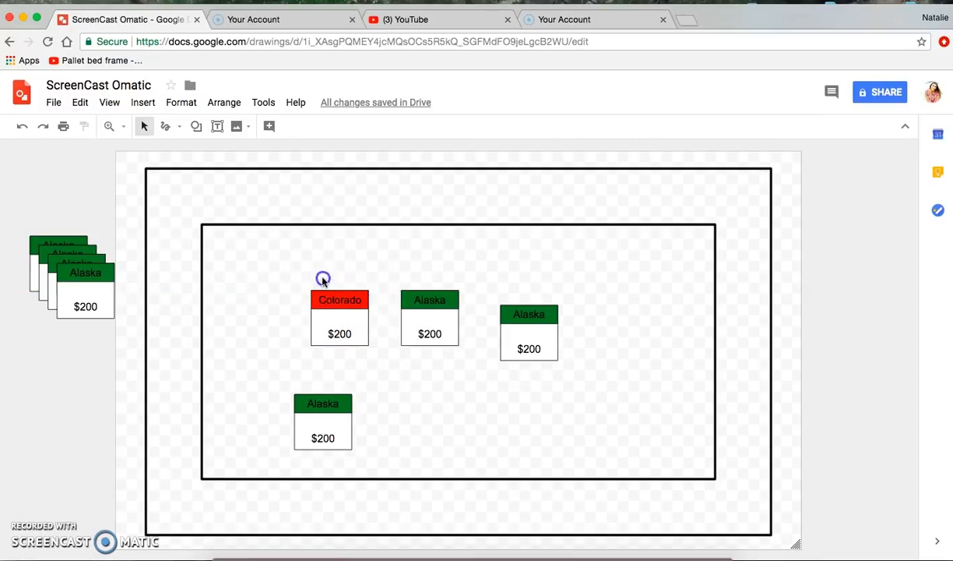
Move the Colorado strip and its $200 box off the canvas, aligned below the stack of Alaska cards
click(359, 343)
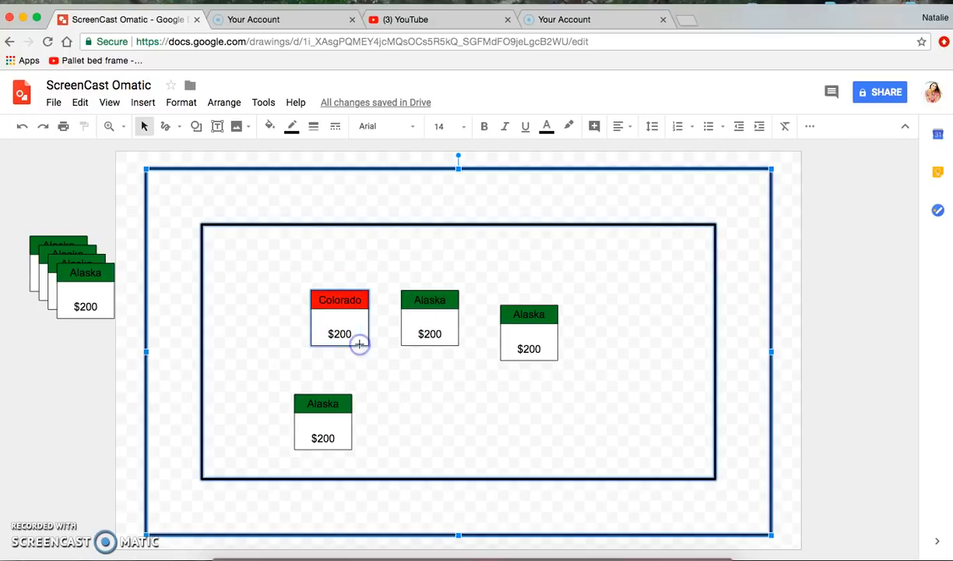
click(353, 303)
drag(350, 300, 86, 363)
drag(340, 323, 75, 380)
click(75, 387)
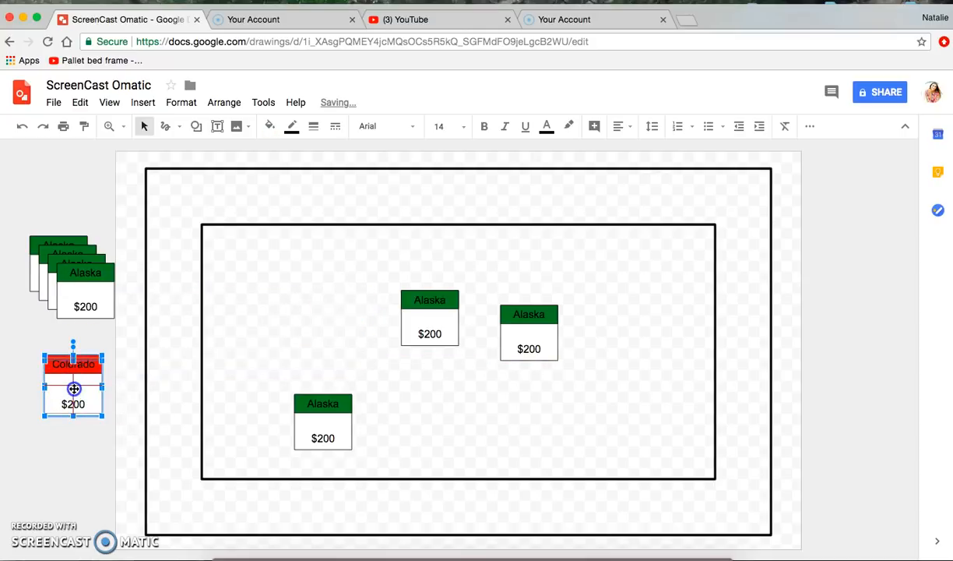
drag(74, 385, 74, 378)
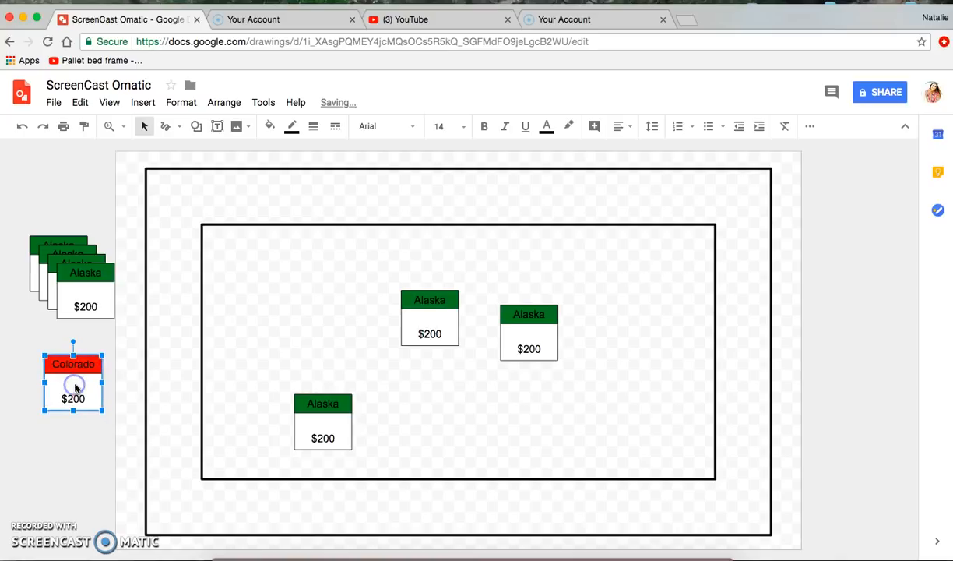
Ungroup the Colorado card and group its red strip and white box again
click(49, 340)
drag(97, 388, 97, 389)
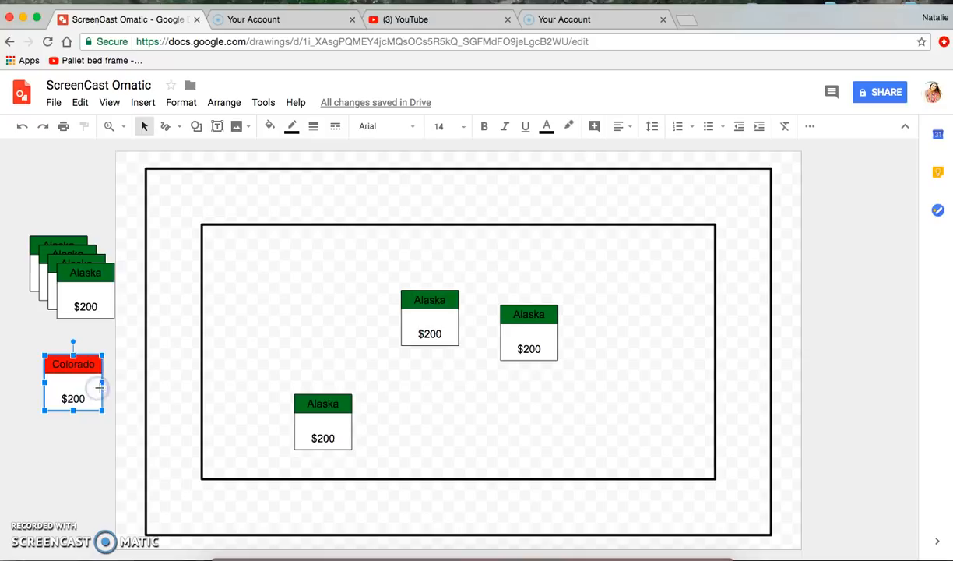
right_click(63, 387)
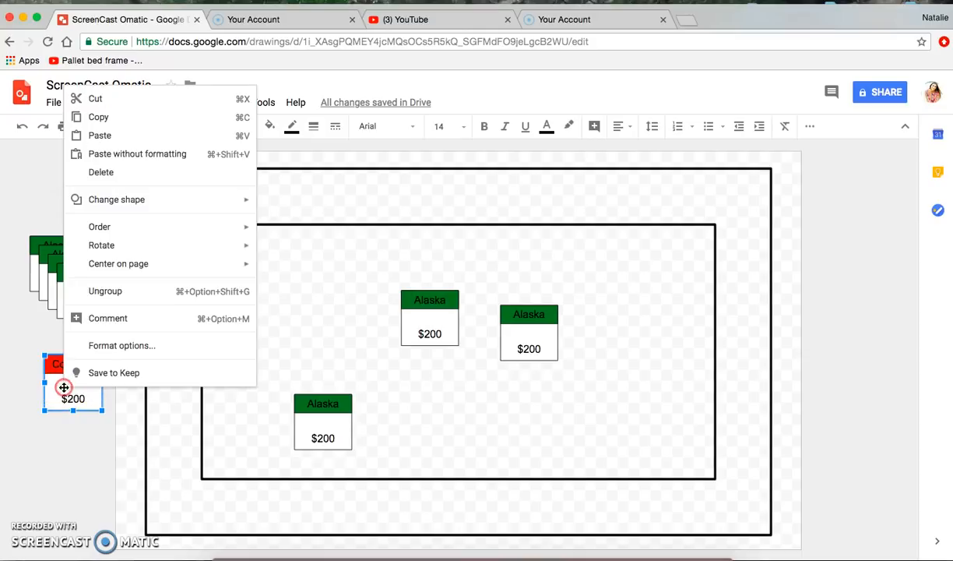
click(137, 293)
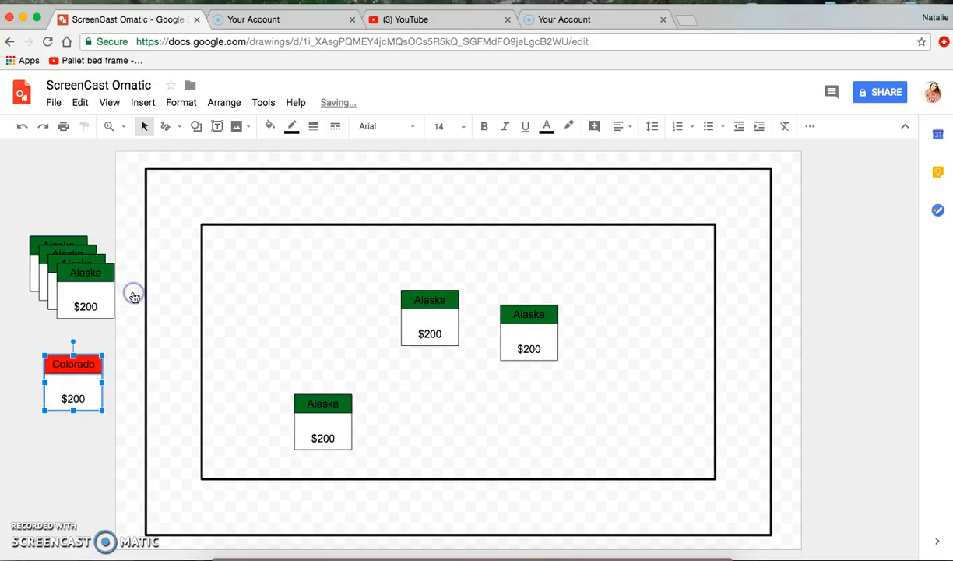
right_click(76, 379)
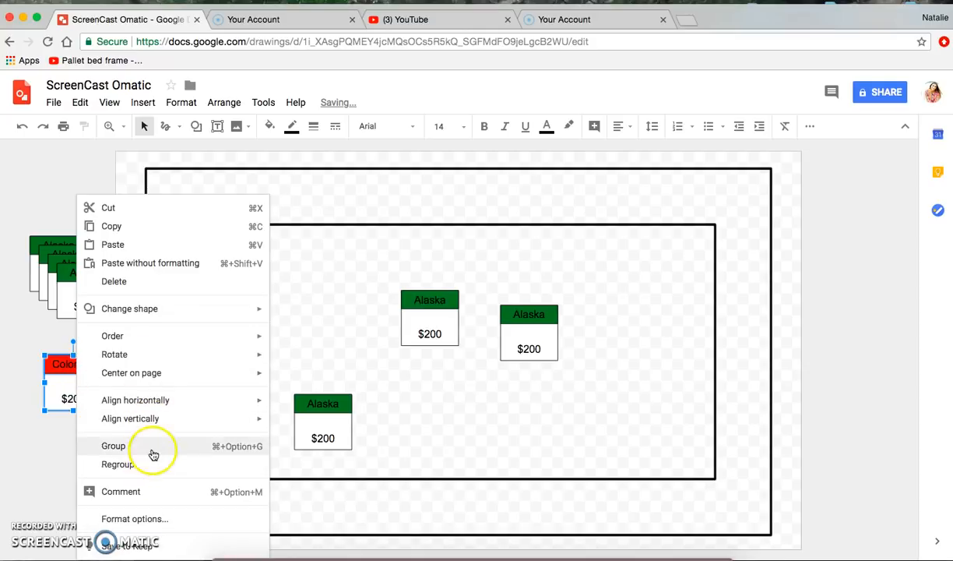
click(154, 451)
click(86, 433)
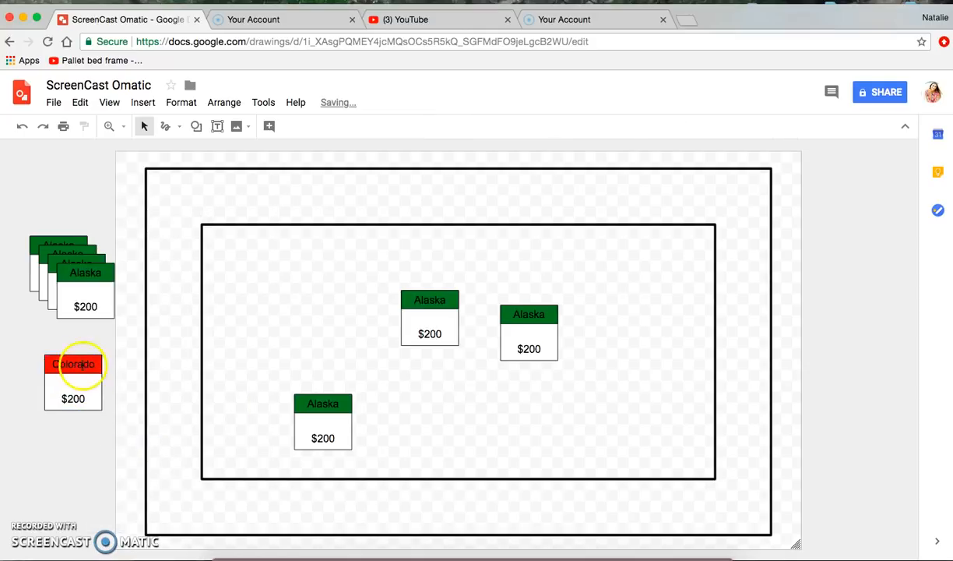
click(83, 366)
drag(81, 382, 189, 382)
mouse_move(85, 374)
mouse_down()
mouse_move(64, 376)
mouse_move(76, 375)
mouse_up()
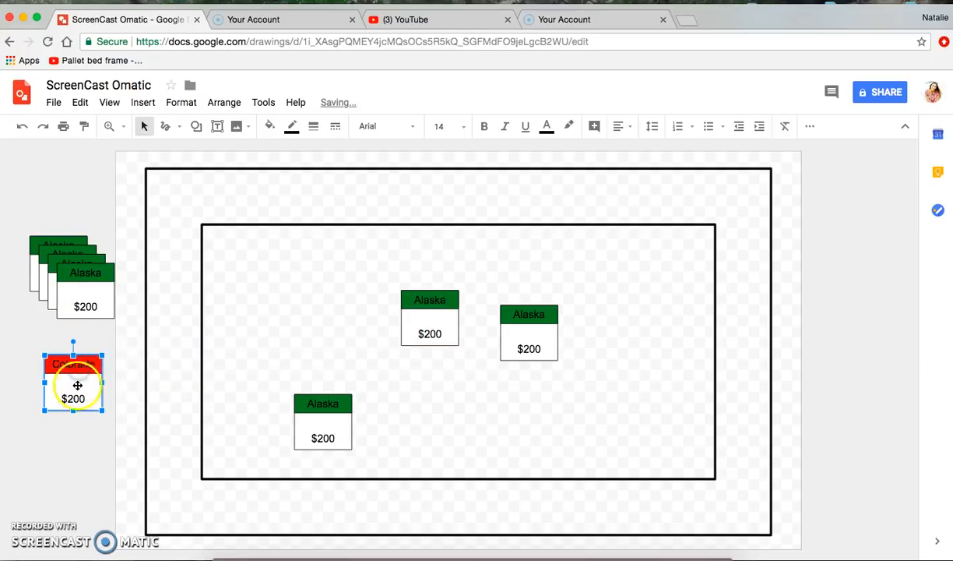
right_click(78, 386)
click(131, 465)
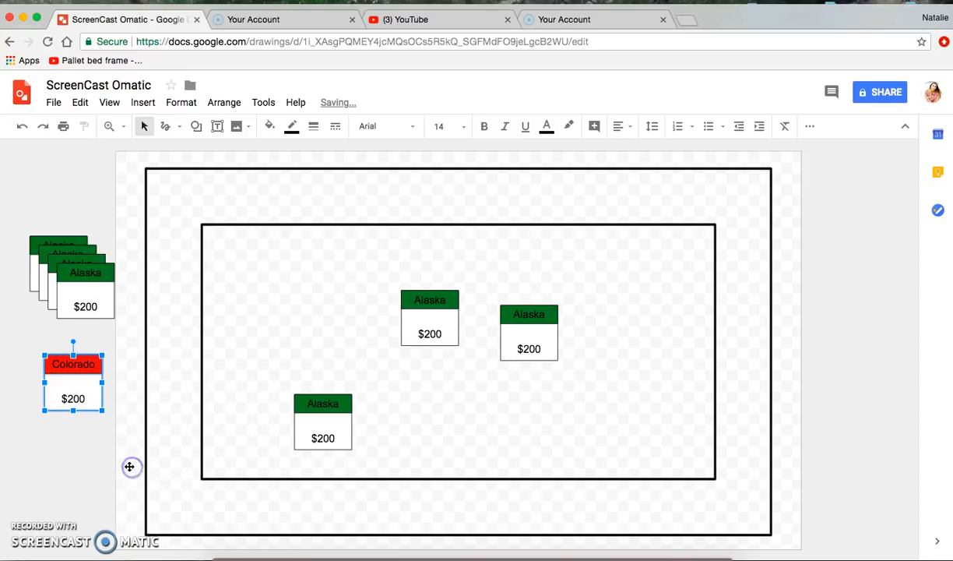
Place the Colorado card in the board's top border track with an Alaska copy directly against its left edge
drag(65, 378, 318, 201)
drag(93, 296, 260, 205)
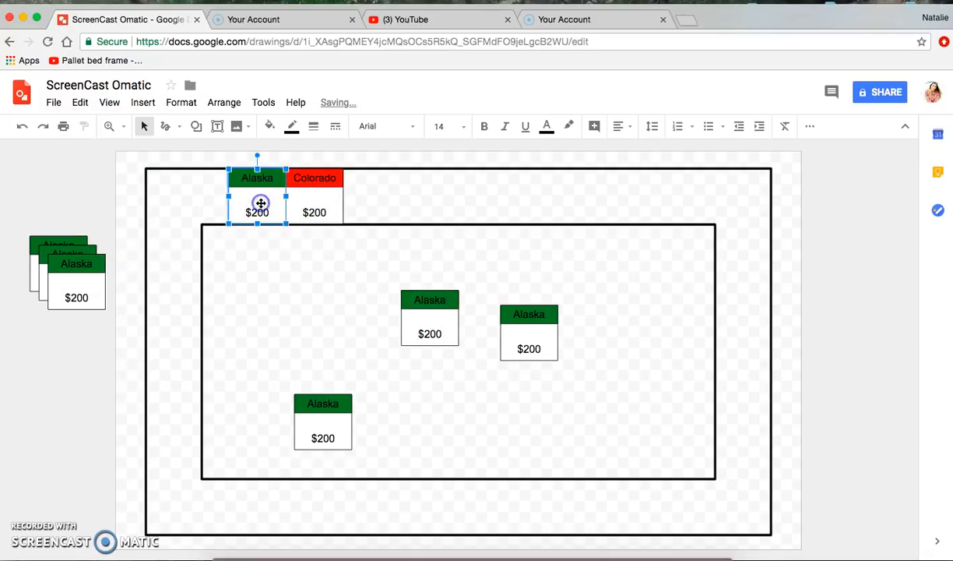
click(416, 302)
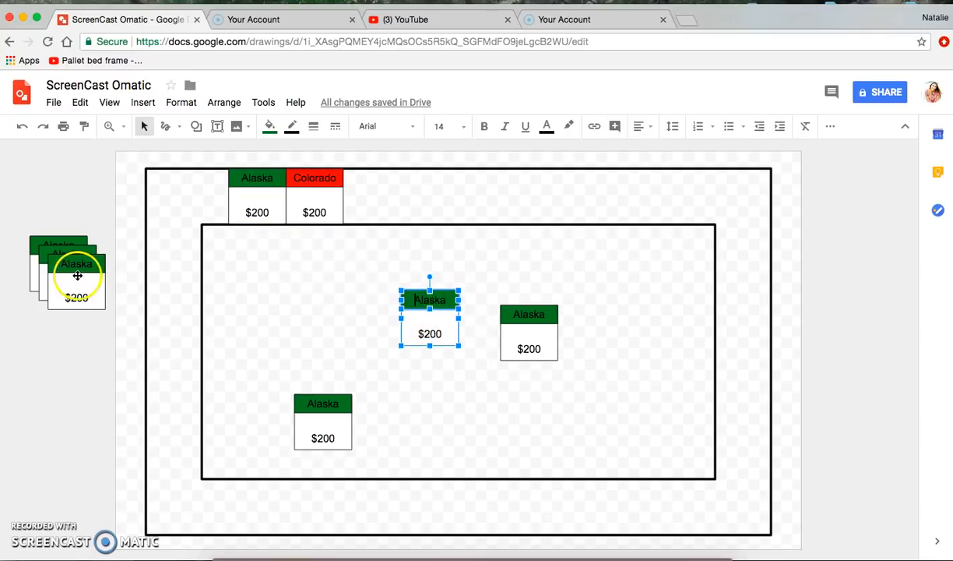
Place another Alaska card in the board's left border track and rotate it a quarter turn counterclockwise so its strip faces the outer edge
drag(77, 279, 172, 303)
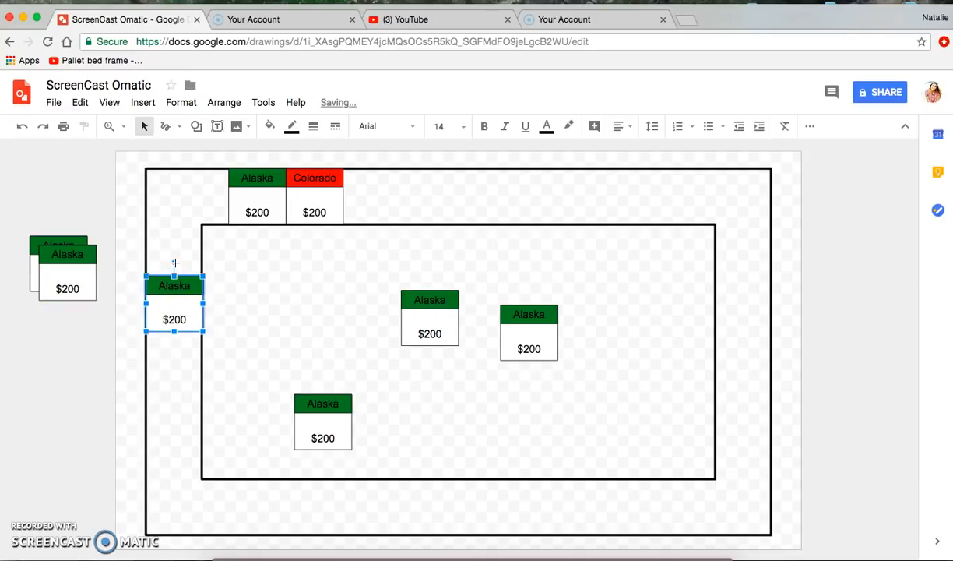
drag(161, 262, 138, 308)
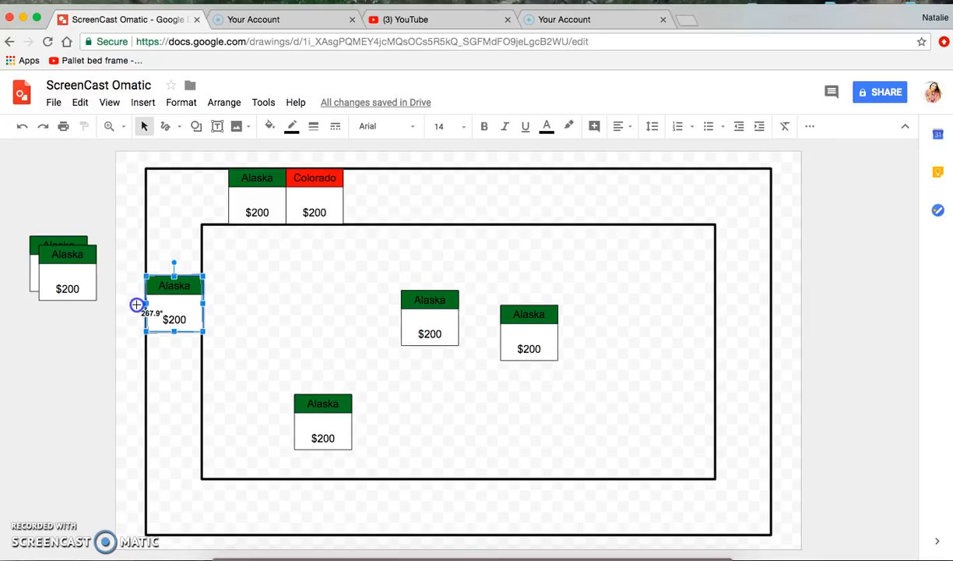
drag(135, 303, 136, 303)
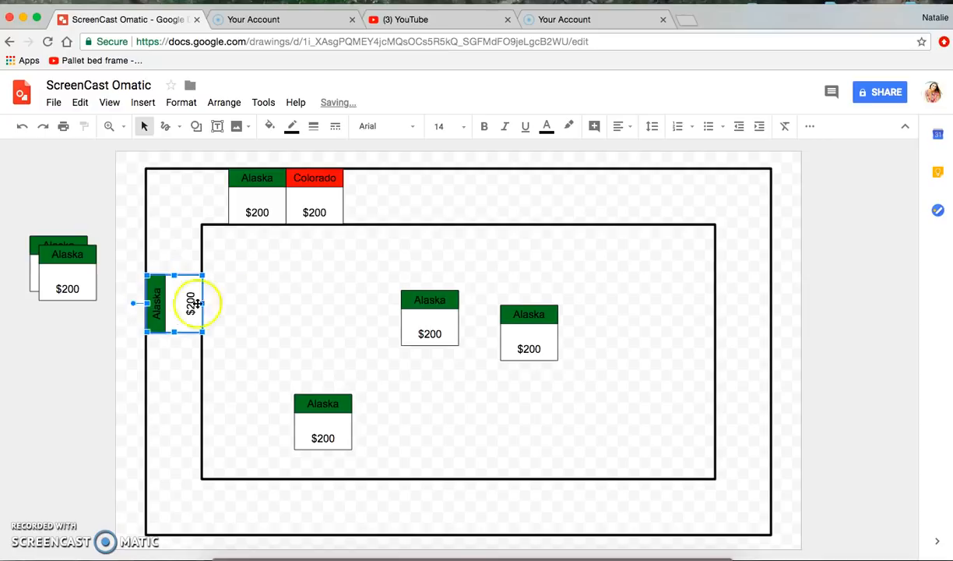
click(242, 304)
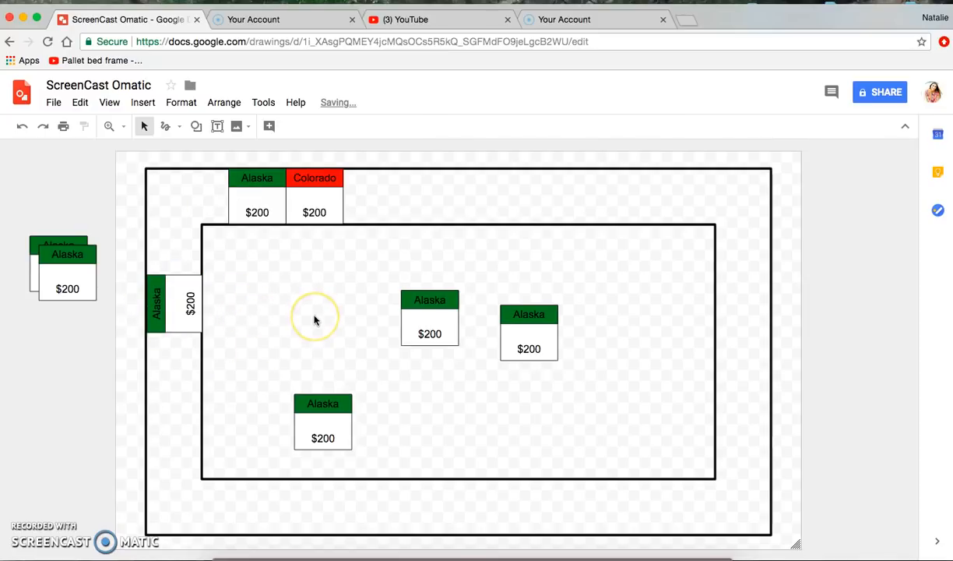
click(442, 327)
drag(270, 419, 594, 301)
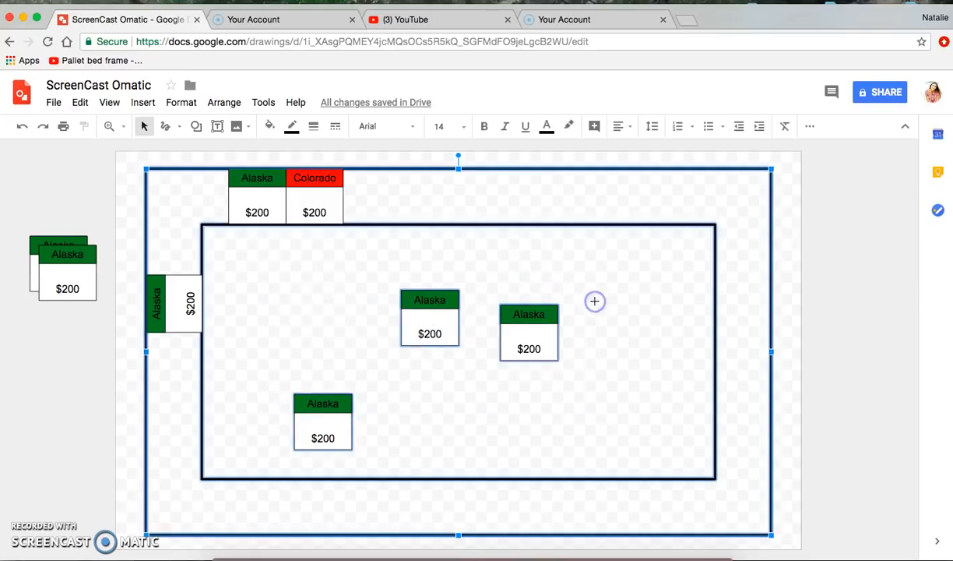
key(Delete)
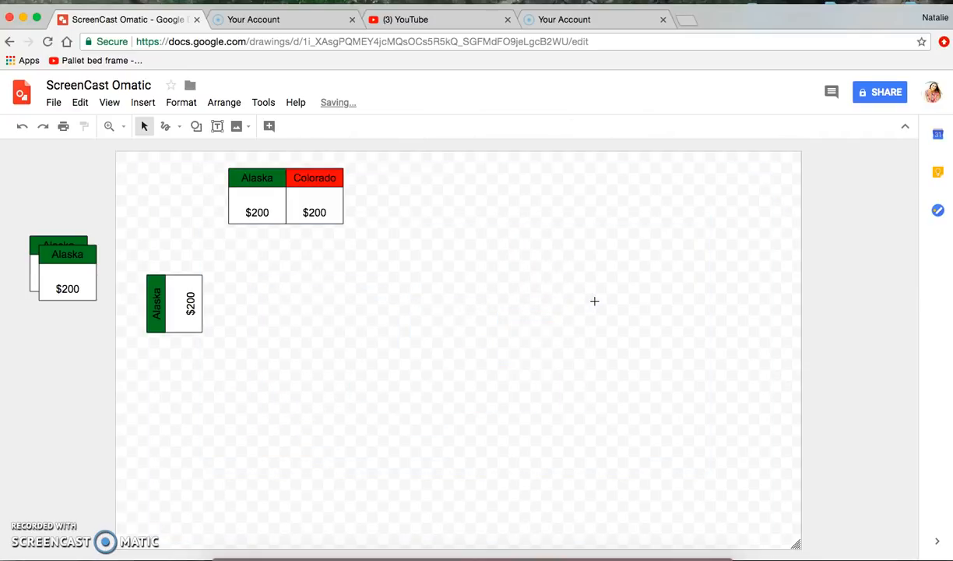
click(22, 125)
Ungroup the three loose Alaska cards from the board frame and delete those cards
drag(419, 297, 76, 372)
drag(298, 324, 632, 197)
right_click(427, 323)
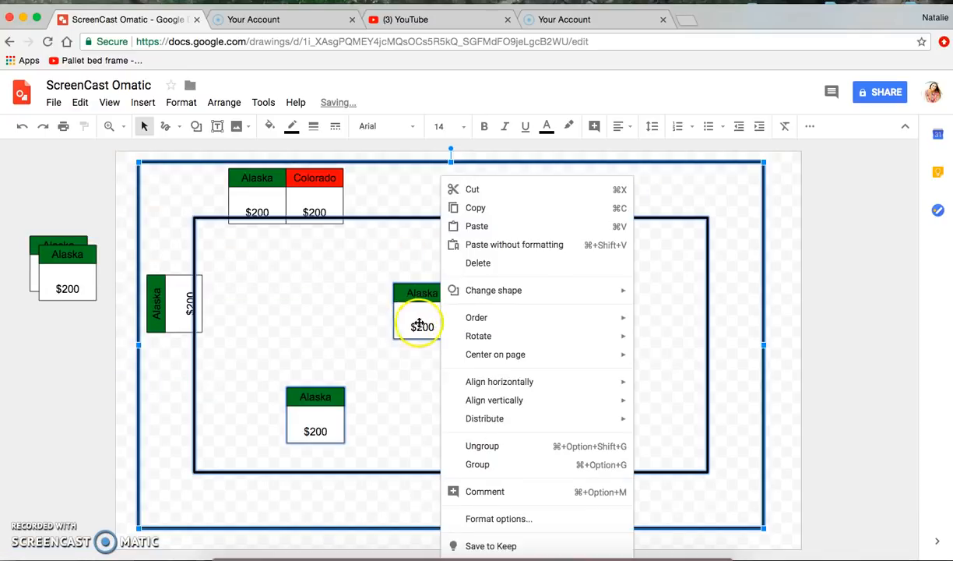
click(517, 447)
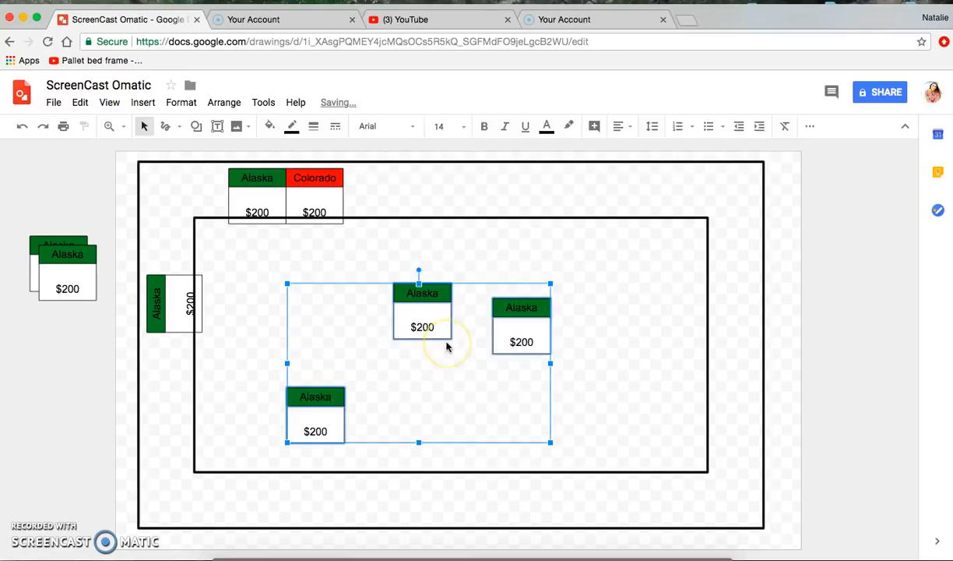
key(Delete)
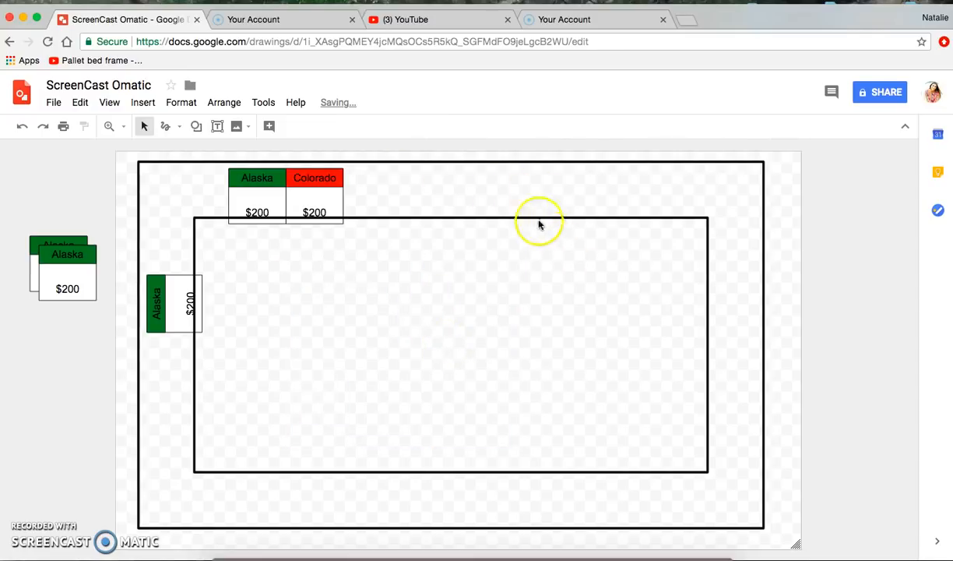
Reposition the board frame so the Alaska and Colorado cards fit inside its top and left border tracks
drag(535, 191, 539, 201)
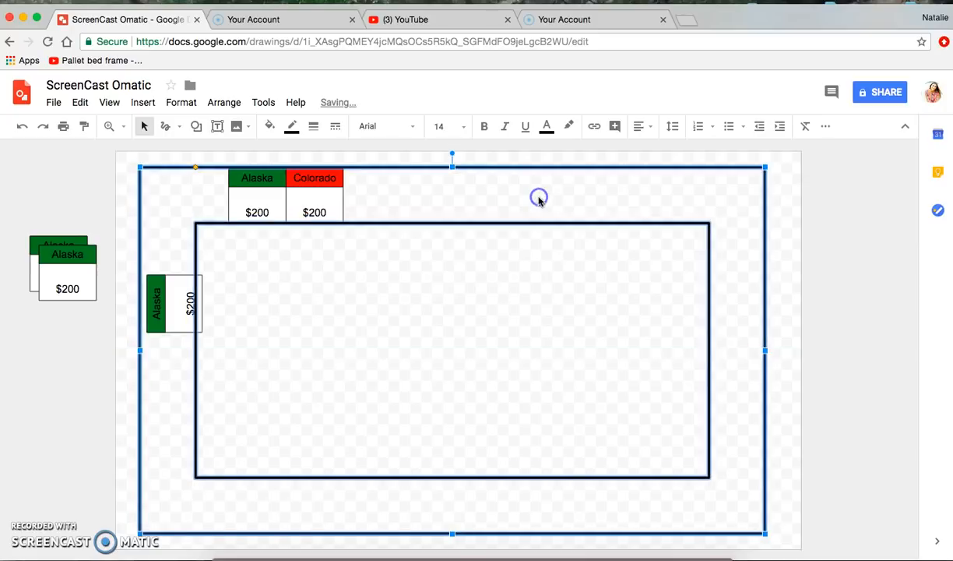
click(441, 314)
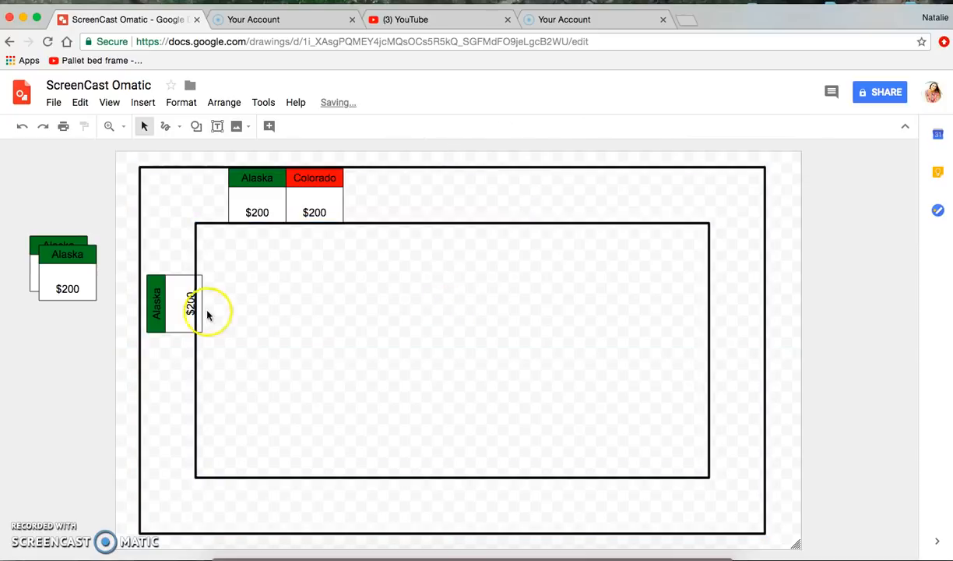
click(307, 307)
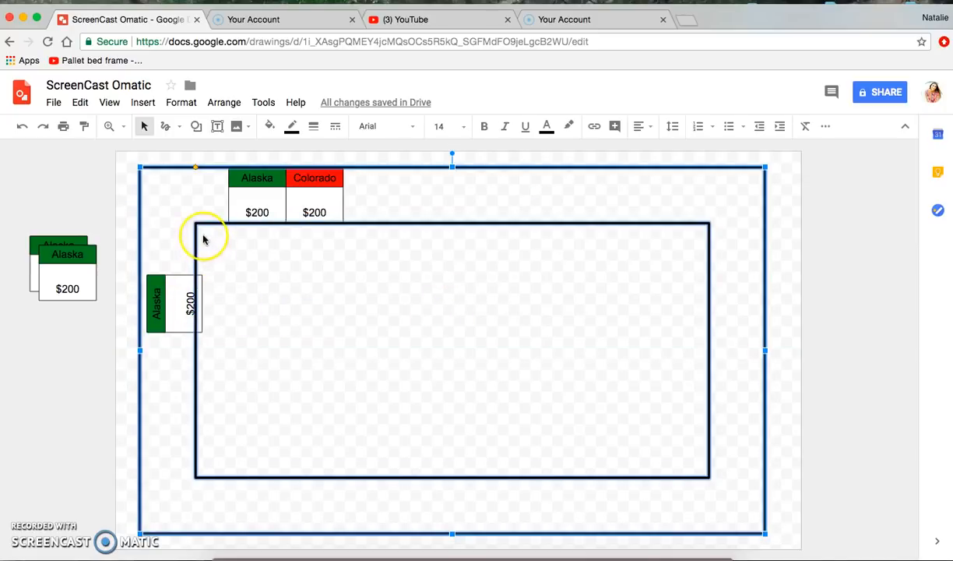
drag(202, 217, 207, 217)
click(316, 385)
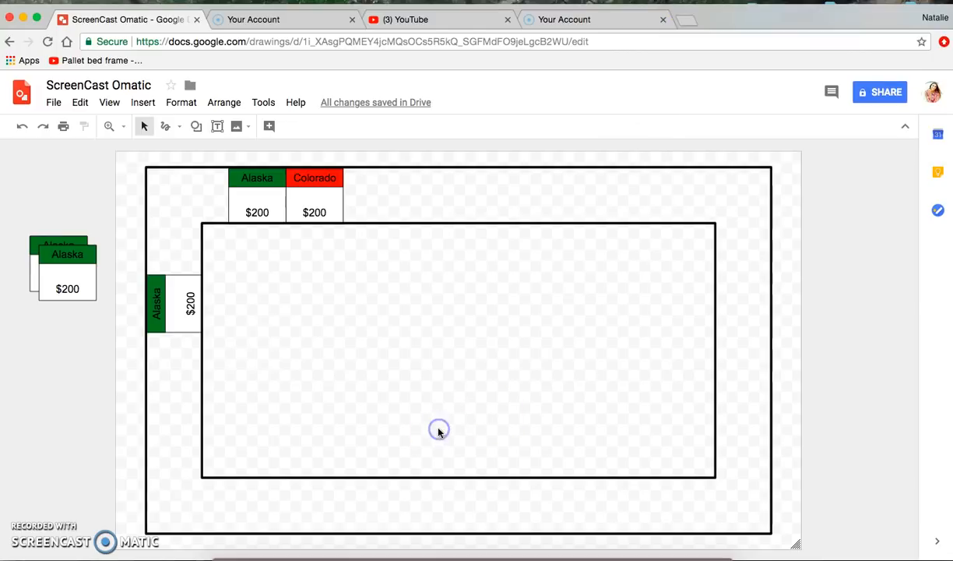
Delete the board frame, its placed cards and the spare Alaska cards beside the canvas
click(195, 126)
click(243, 149)
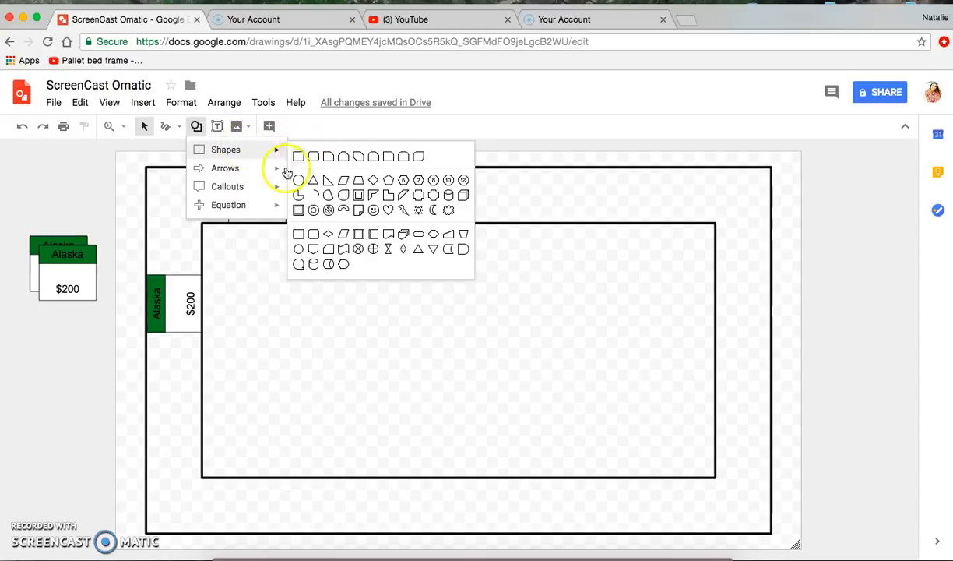
click(180, 382)
drag(131, 184, 824, 529)
key(BackSpace)
drag(41, 212, 48, 433)
key(BackSpace)
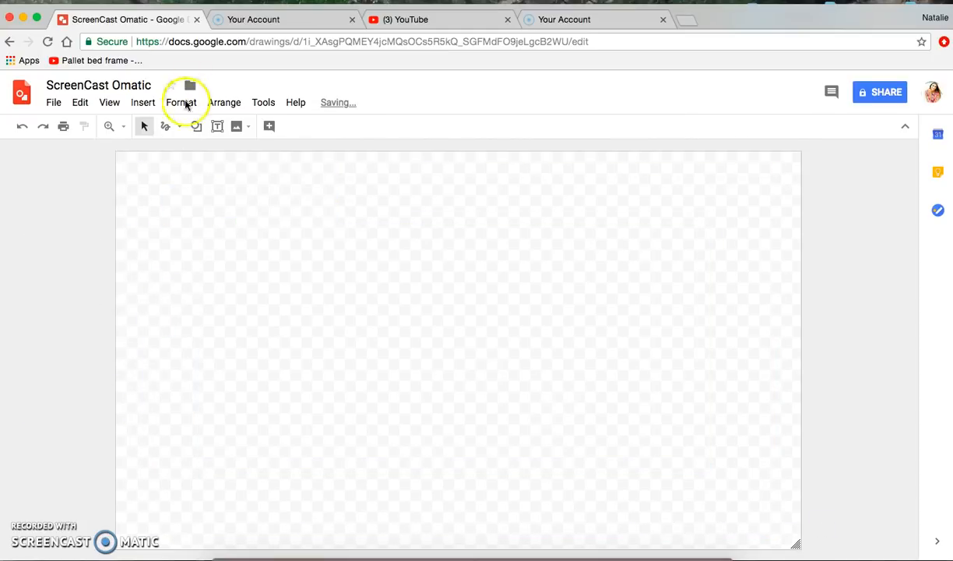
Draw a W-shaped curve across the whole canvas with the Curve tool, starting near the upper-left corner and ending near the upper-right corner
click(179, 128)
click(191, 223)
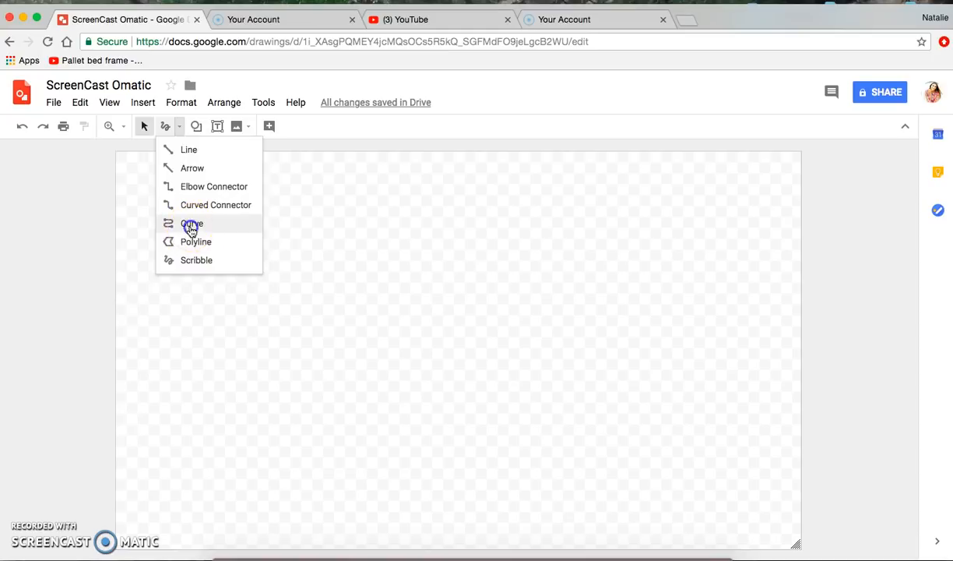
click(135, 190)
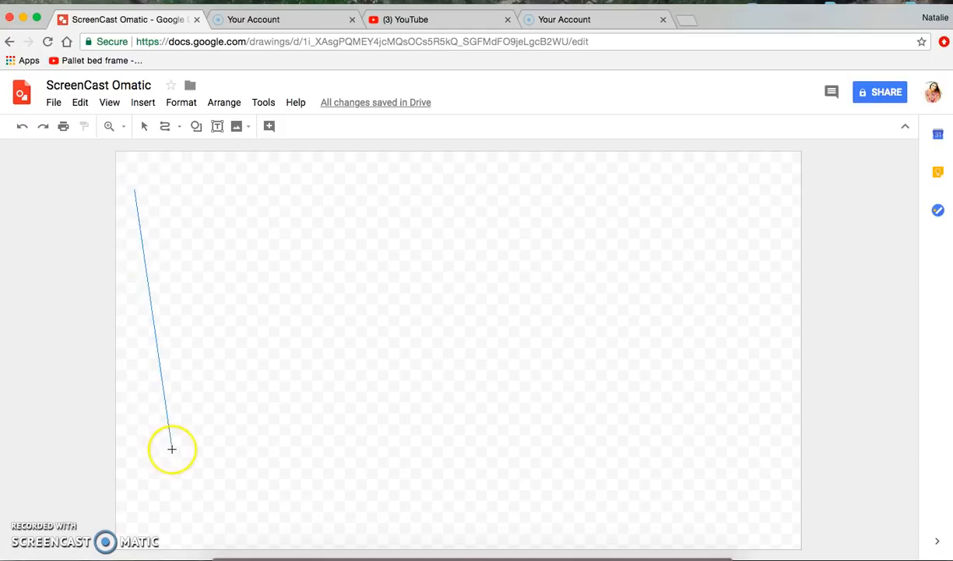
click(175, 529)
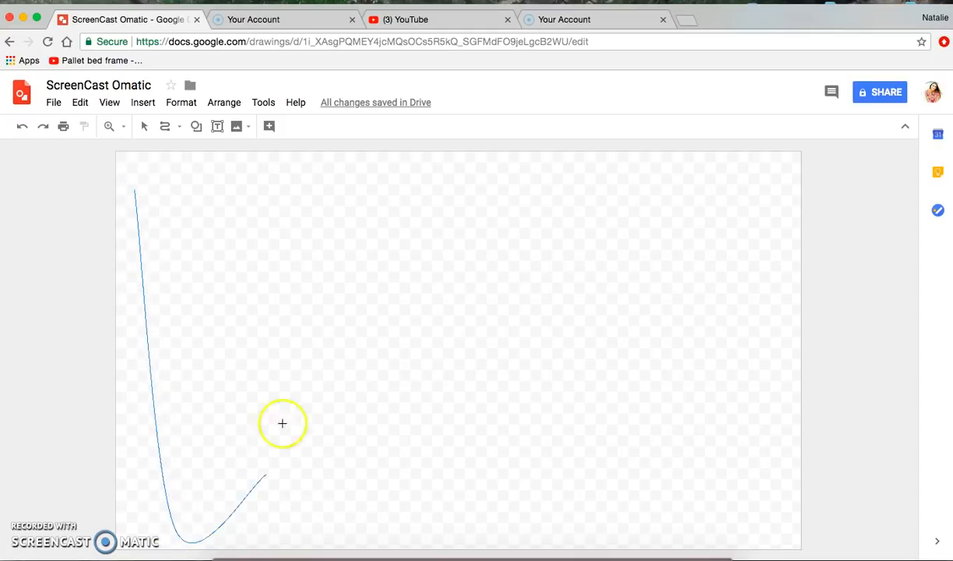
click(375, 283)
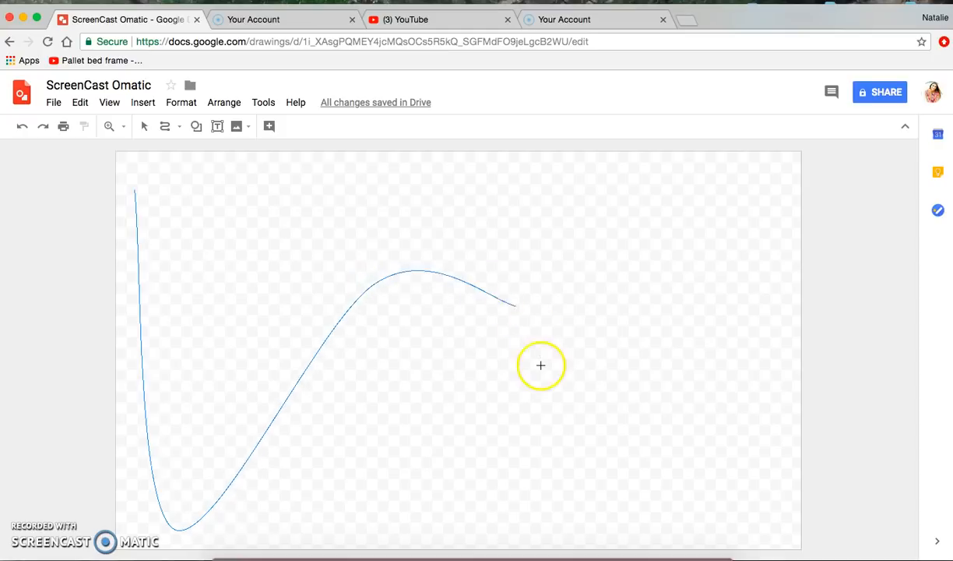
click(642, 503)
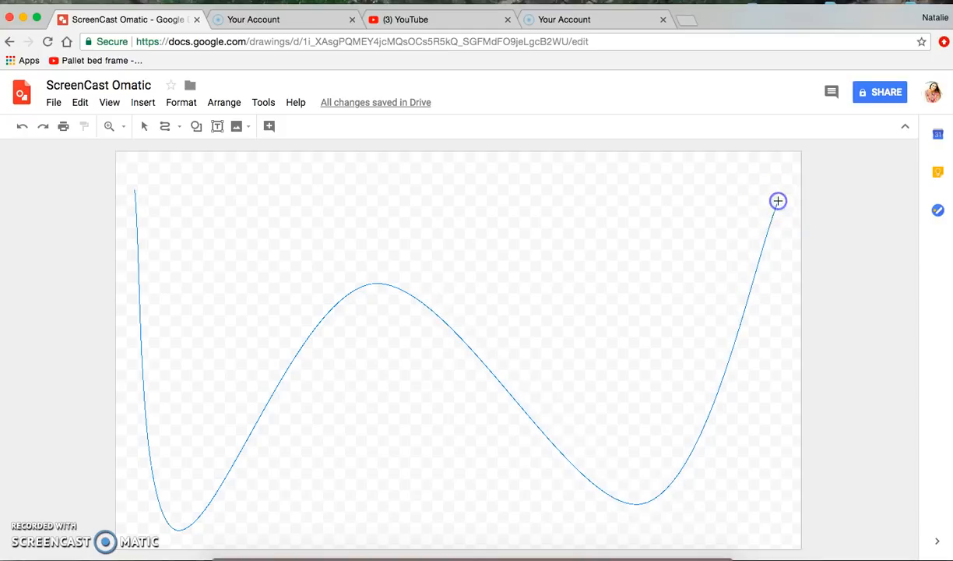
click(787, 179)
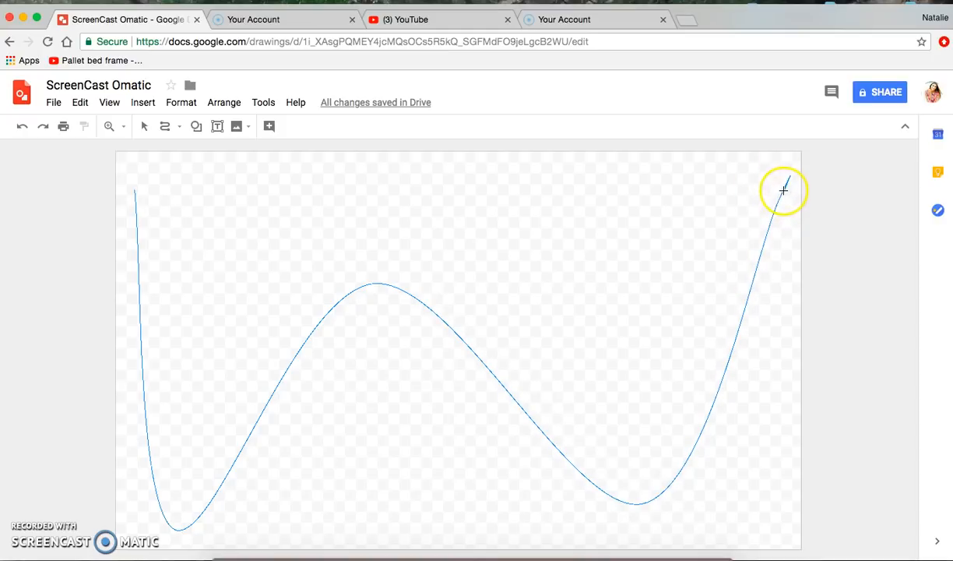
click(783, 192)
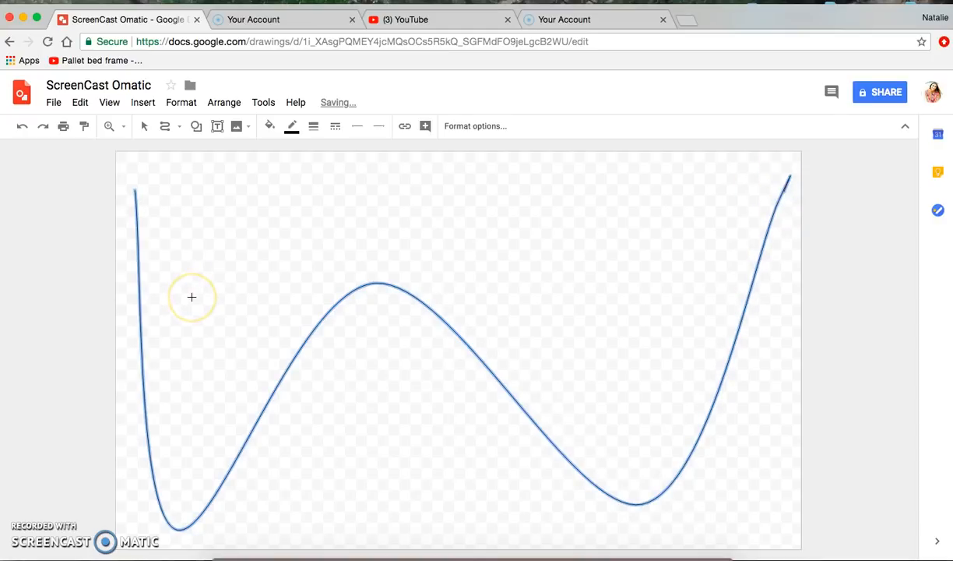
Duplicate the W-shaped curve and place the copy above the original to form the two edges of a winding path
key(ctrl+d)
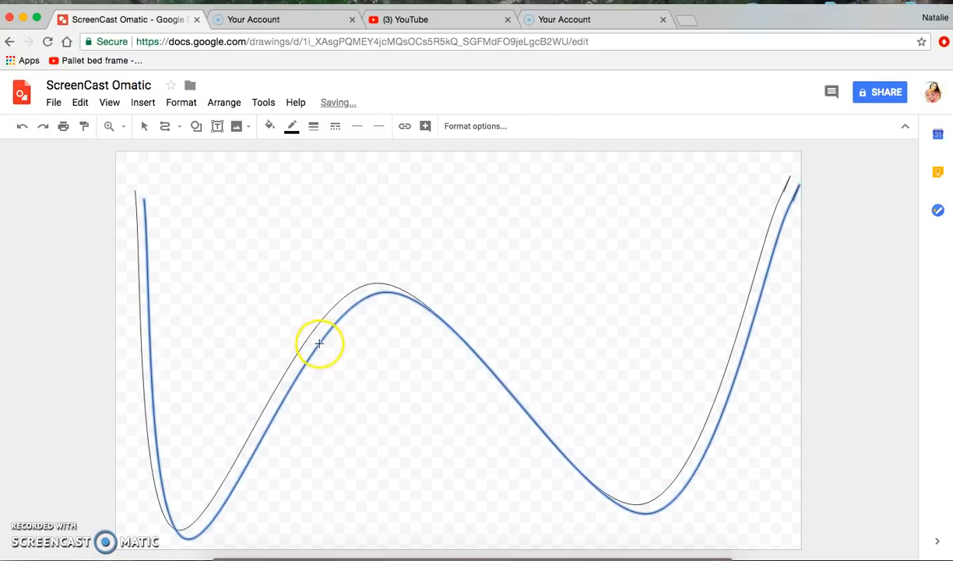
click(144, 126)
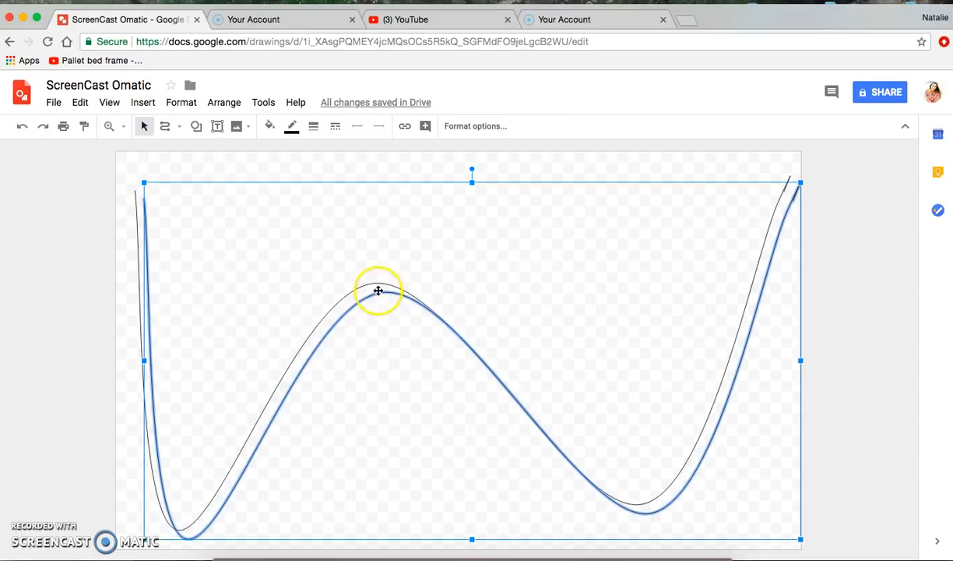
drag(376, 295, 390, 179)
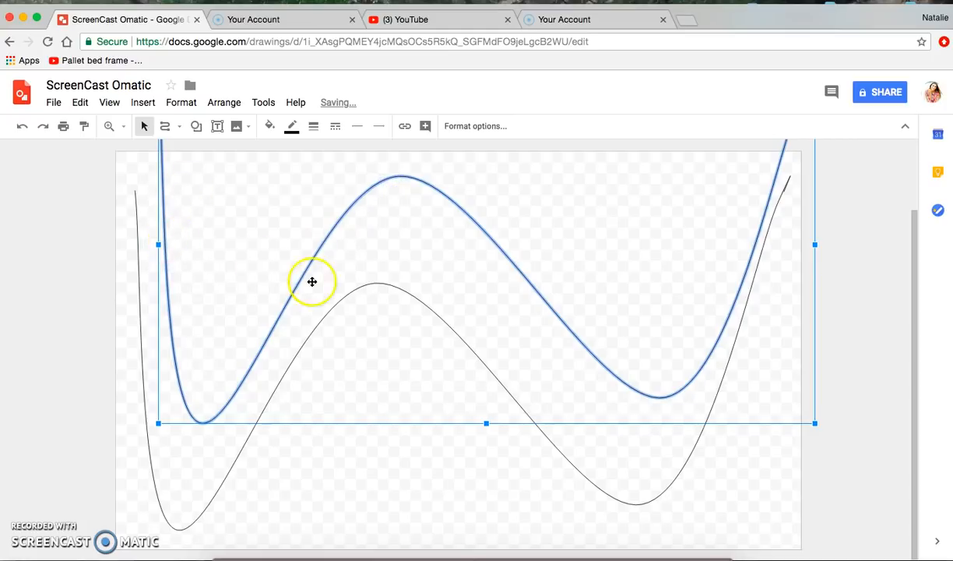
click(414, 302)
drag(414, 303, 426, 327)
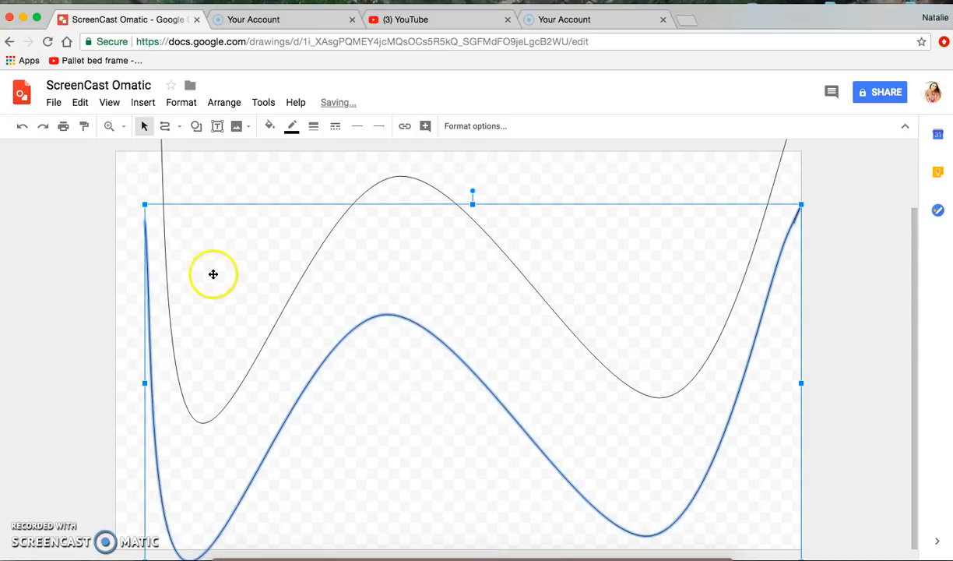
drag(373, 190, 383, 208)
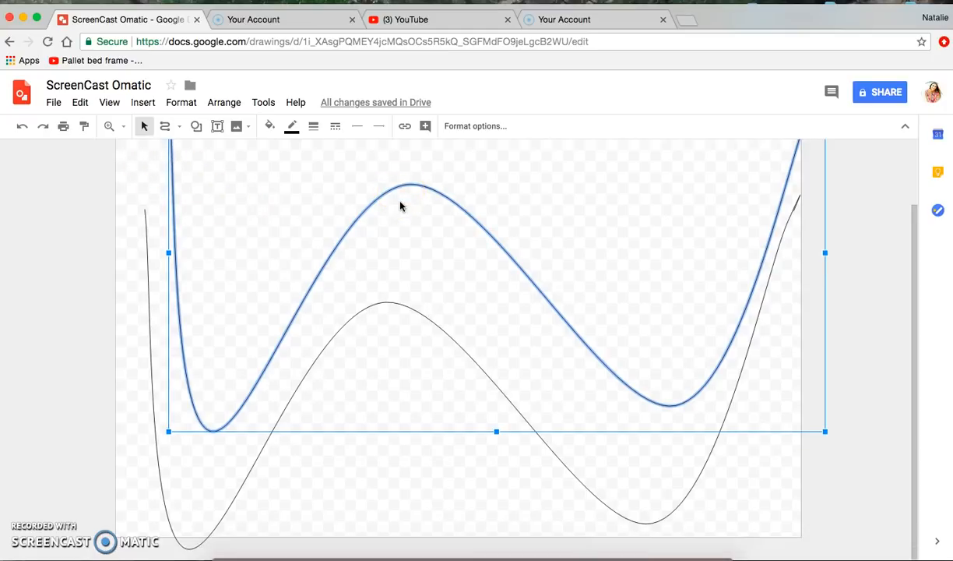
scroll(401, 206, up, 2)
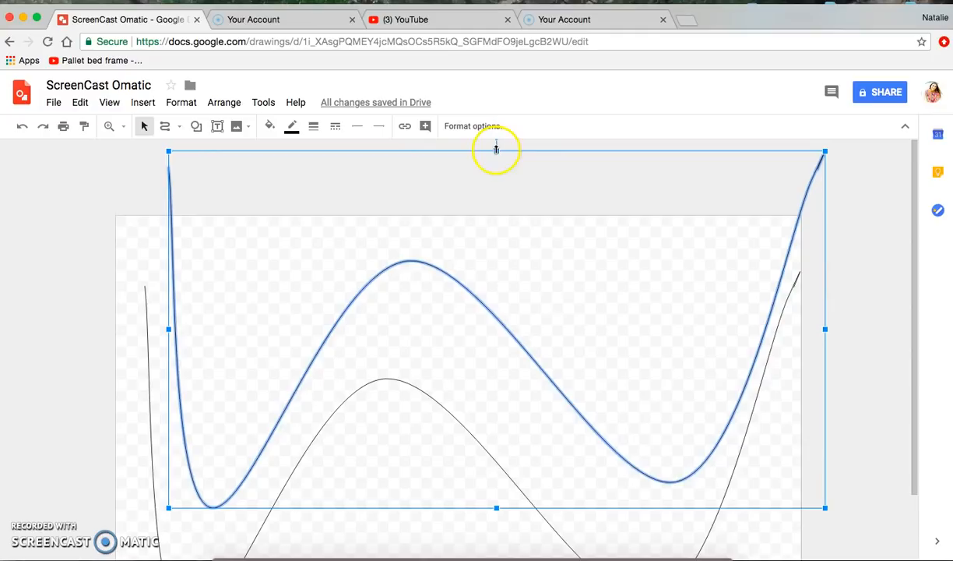
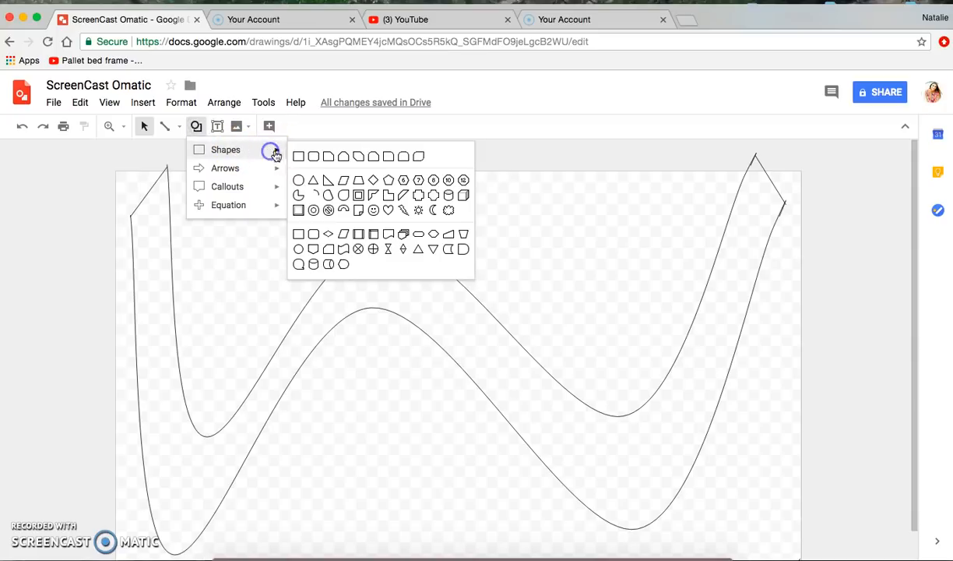
Try to fit a tilted rectangle into the left end of the winding path as a space, and delete it
click(300, 155)
drag(25, 205, 132, 257)
click(128, 250)
drag(153, 203, 142, 205)
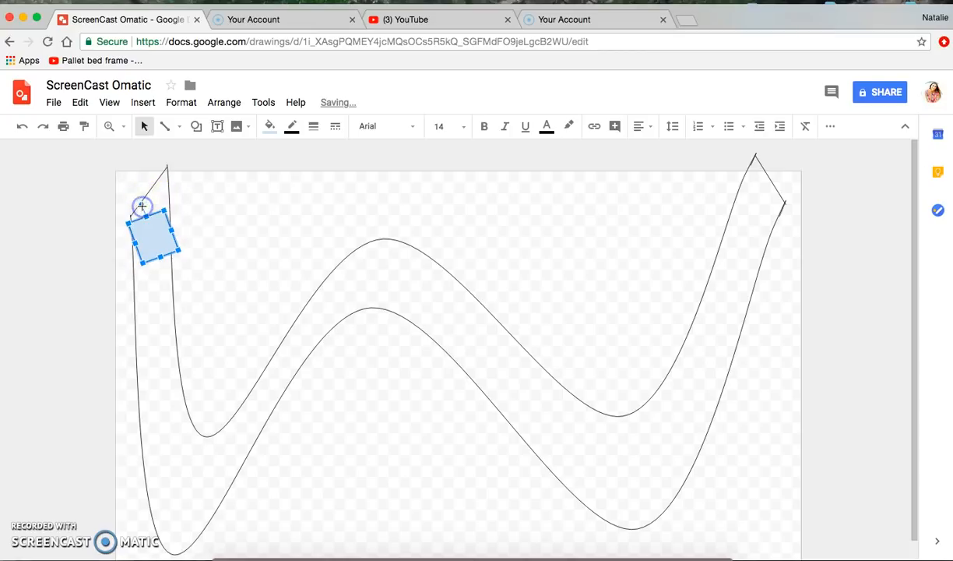
key(Delete)
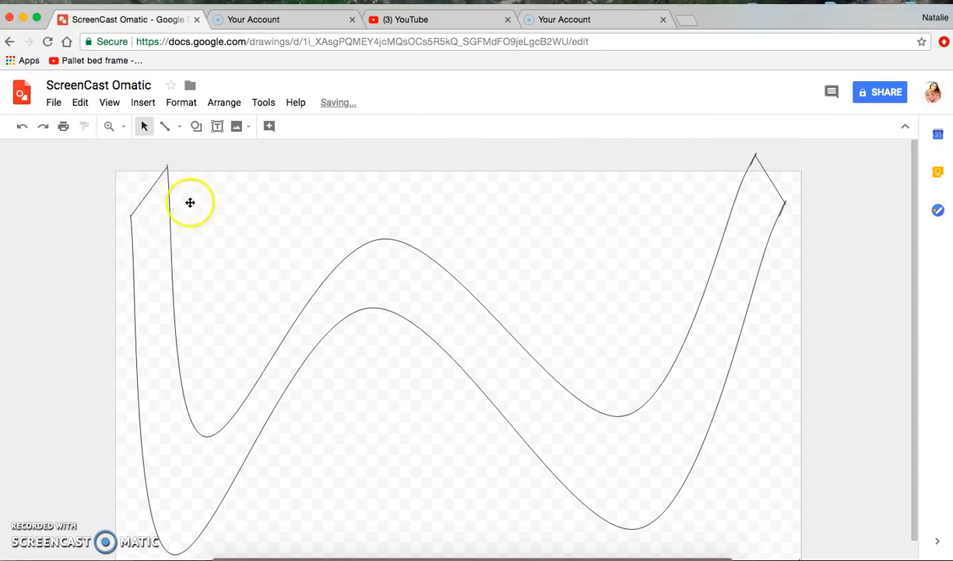
click(180, 128)
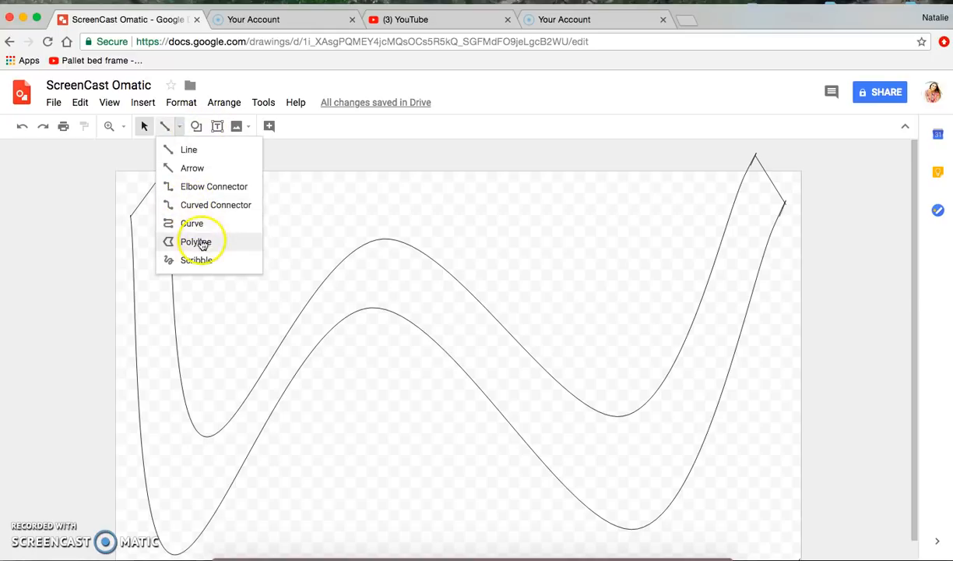
click(201, 244)
click(134, 211)
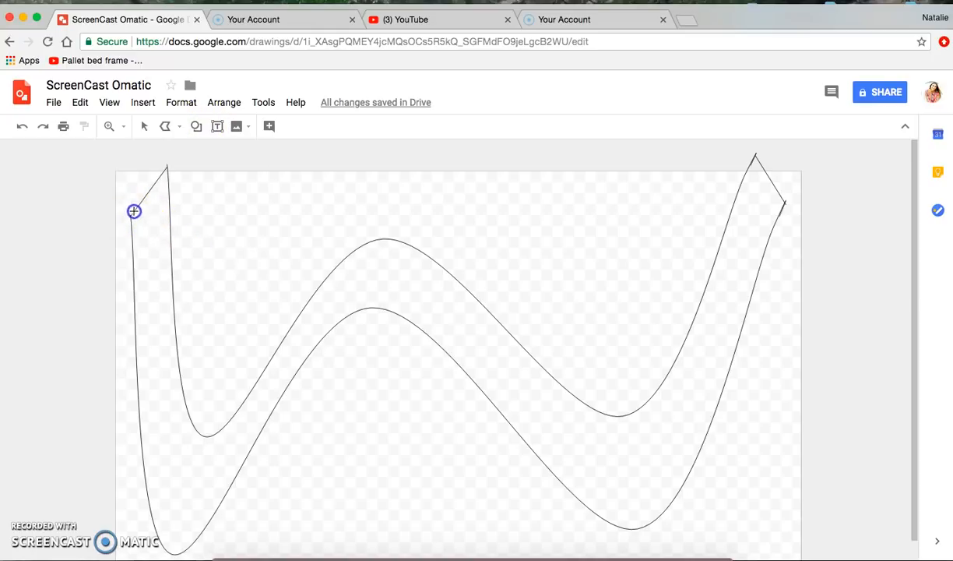
double_click(166, 167)
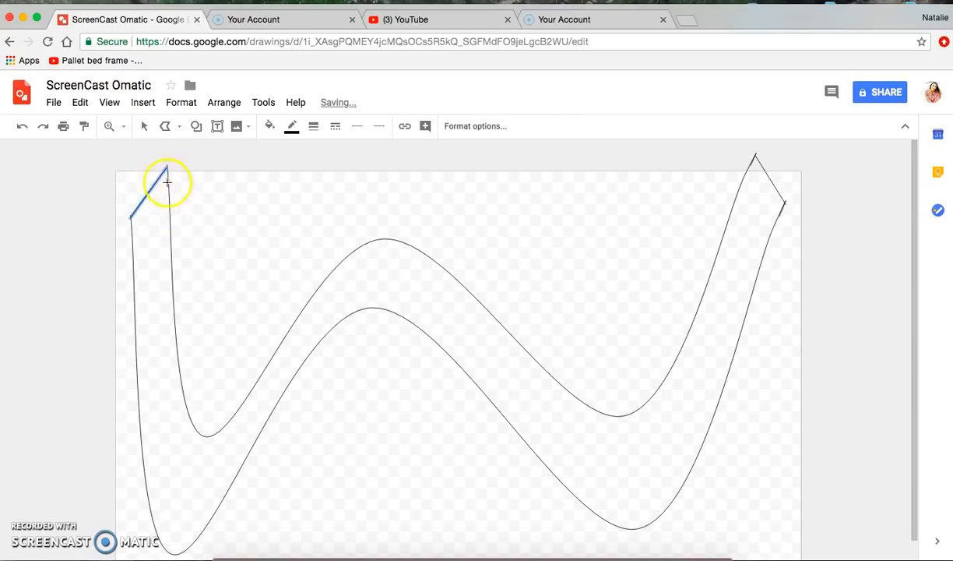
key(Escape)
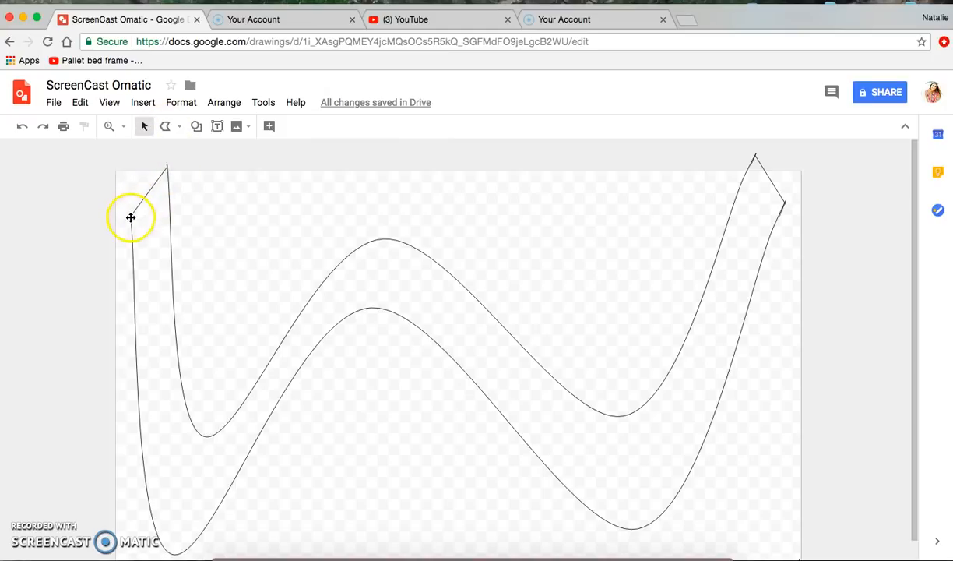
Draw a closed four-sided polyline space inside the upper-left end of the winding path, following its slanted end line
click(165, 127)
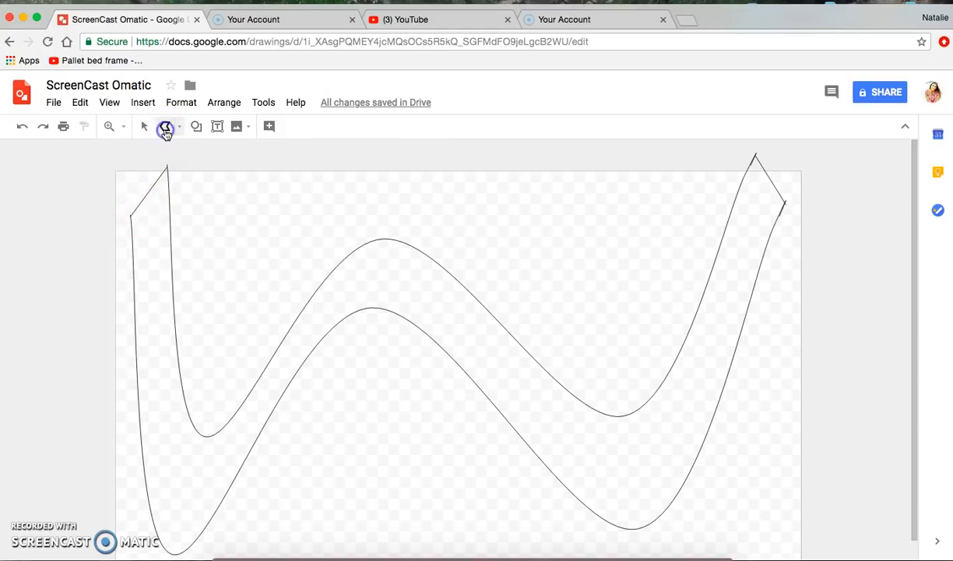
click(138, 205)
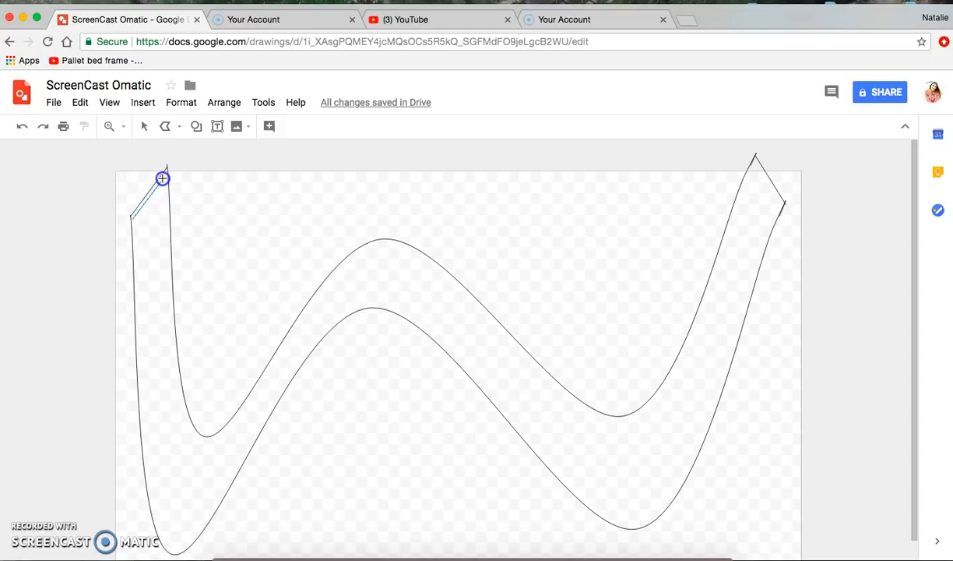
drag(163, 174, 166, 171)
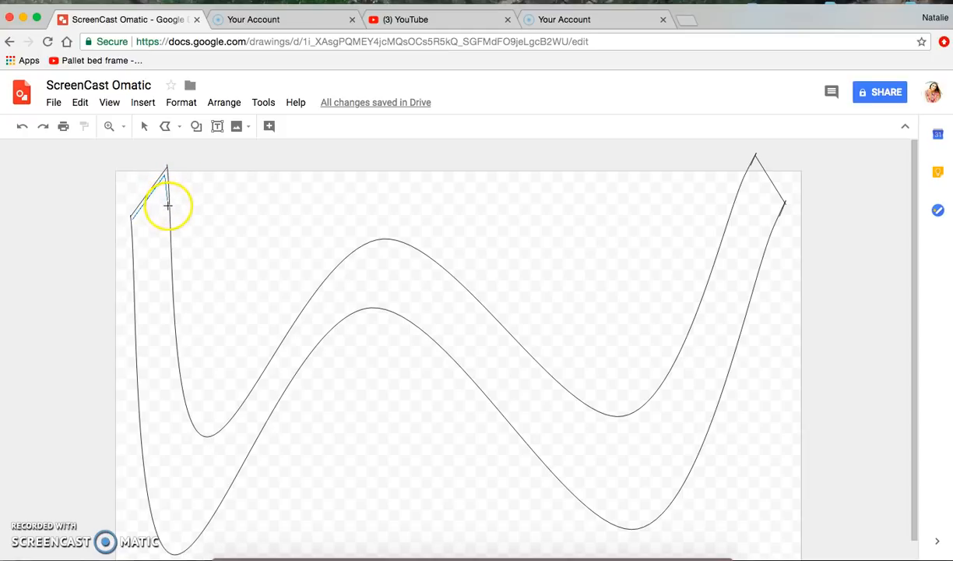
click(168, 245)
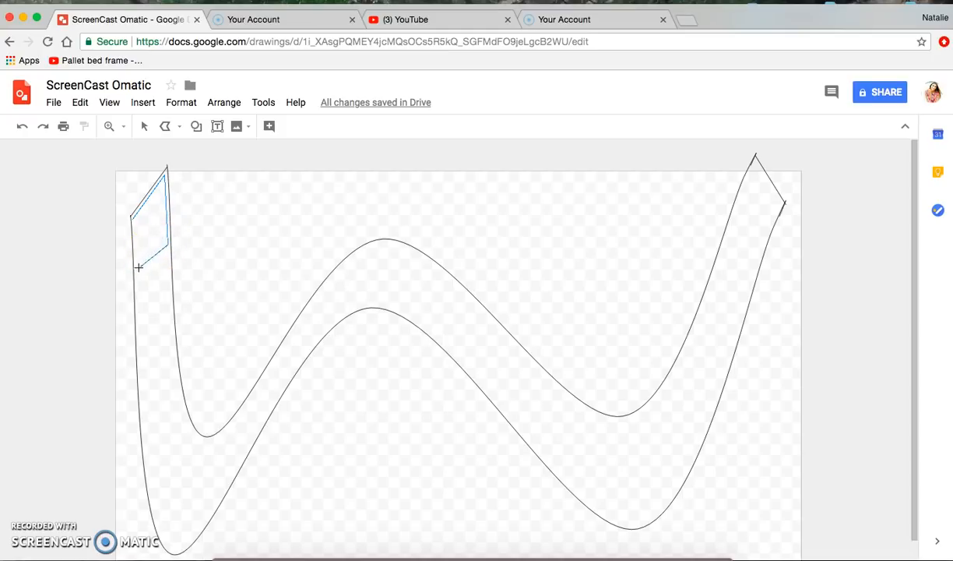
click(133, 217)
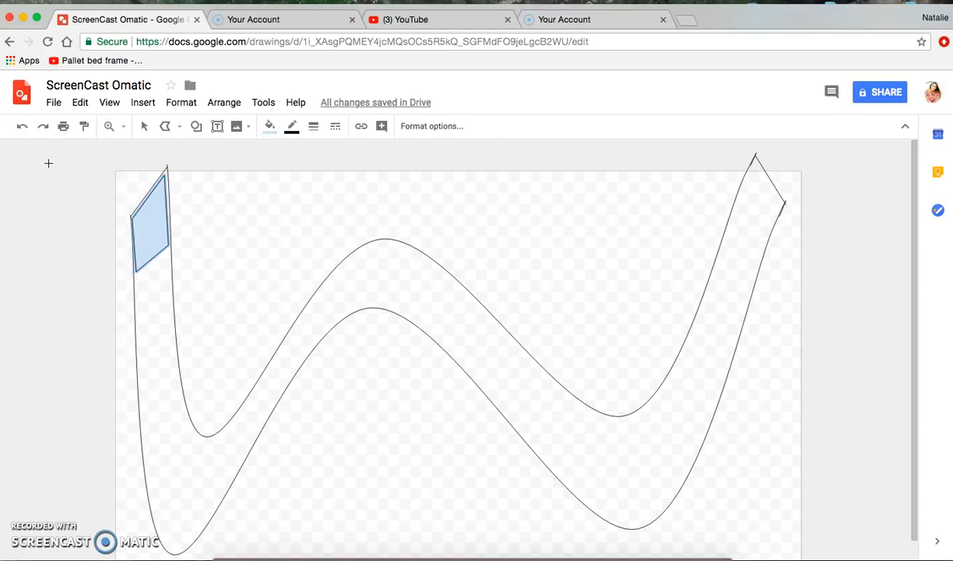
Draw a closed four-sided polyline space across the path's first lower bend, spanning from the inner curve to the outer curve
click(154, 511)
drag(163, 491, 193, 431)
click(226, 443)
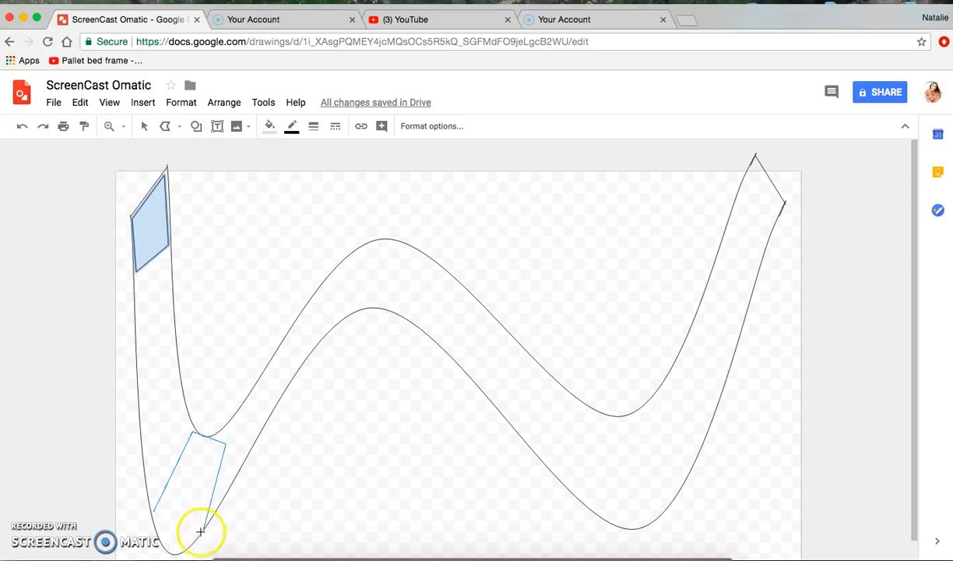
click(195, 538)
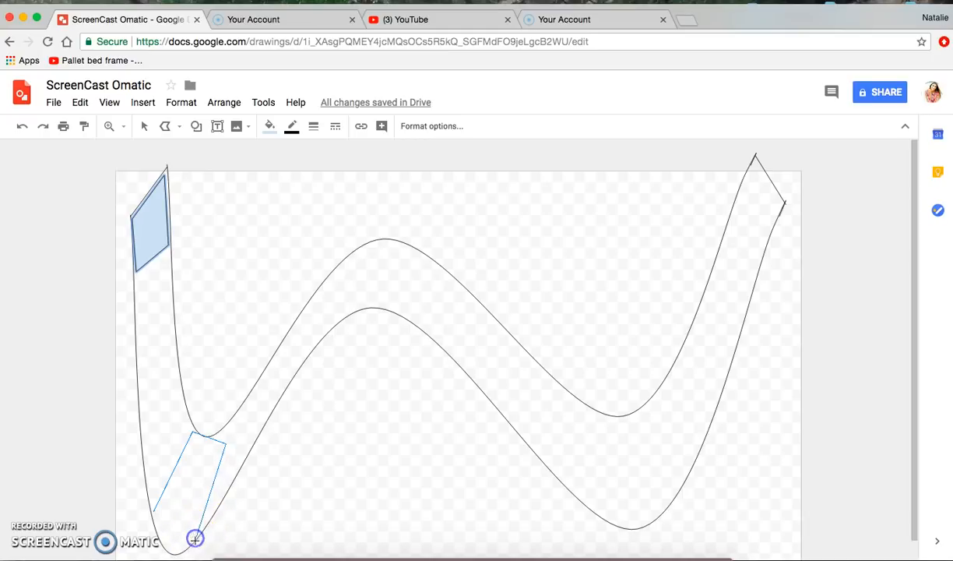
click(153, 516)
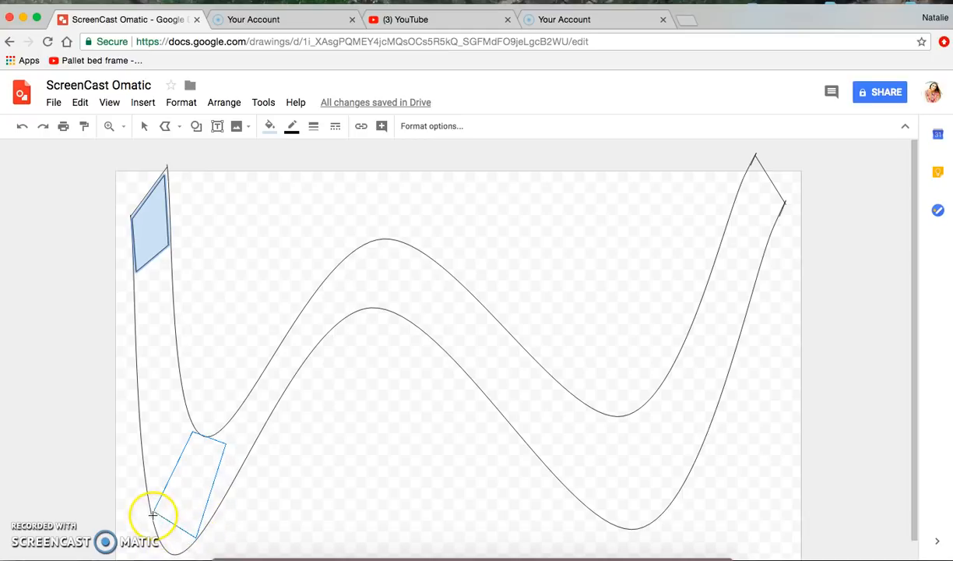
click(154, 514)
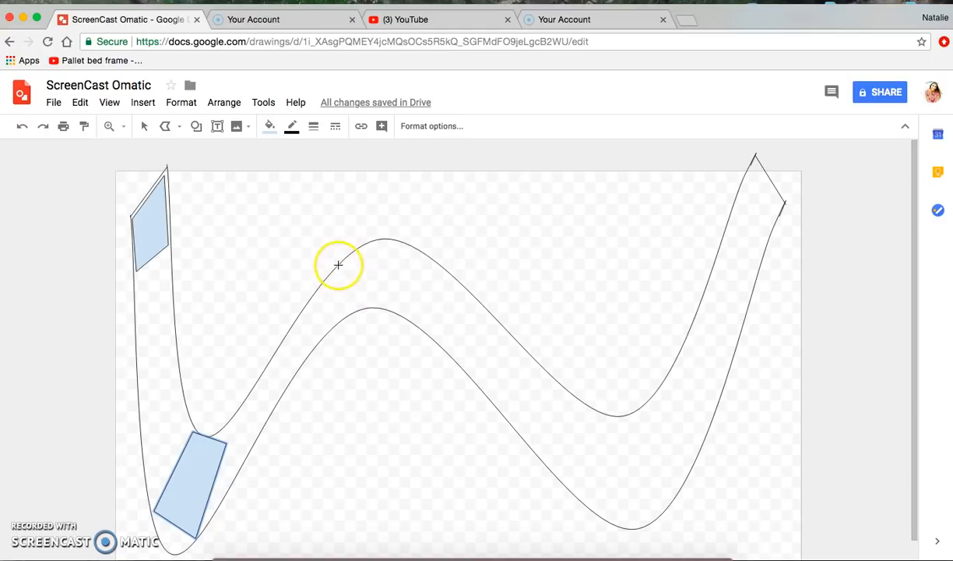
click(360, 248)
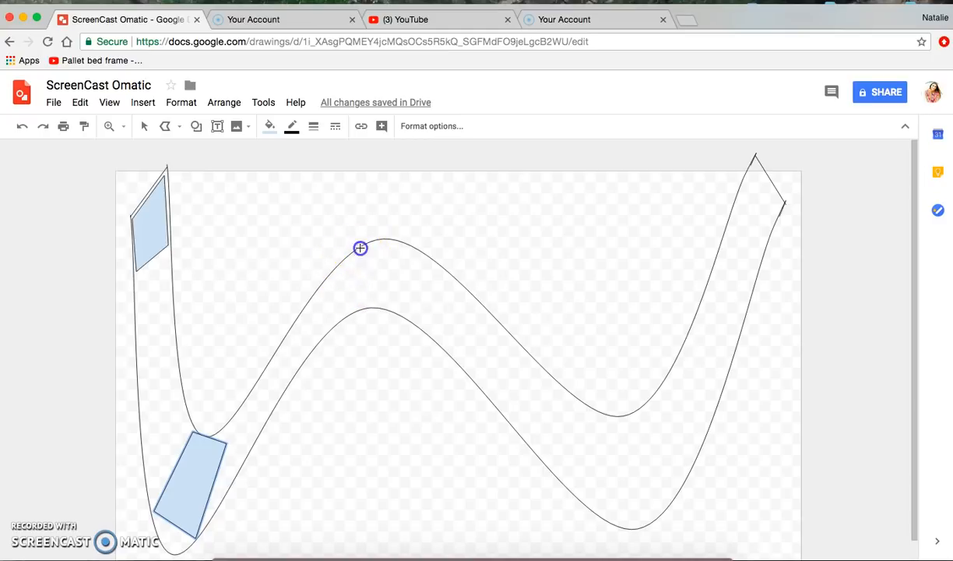
drag(357, 310, 357, 310)
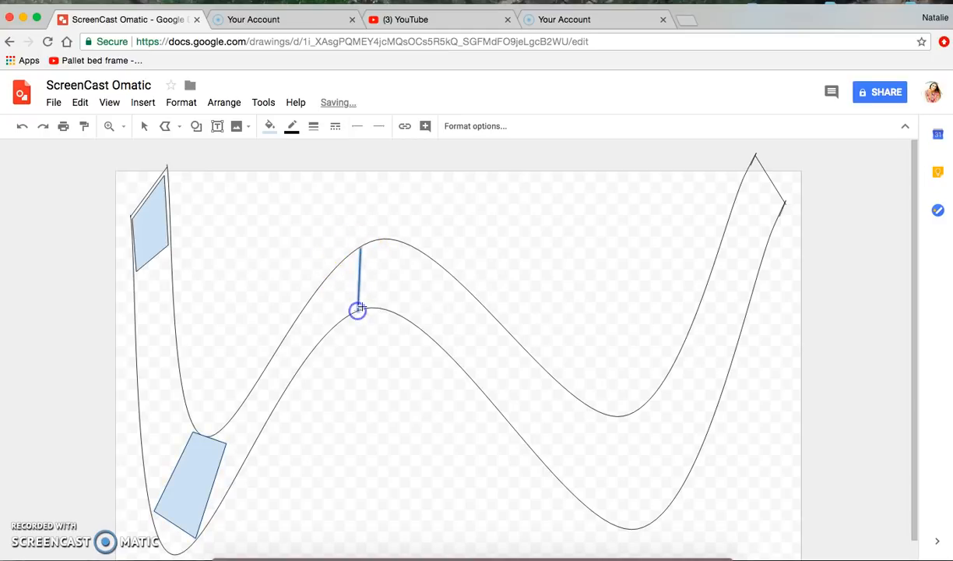
key(Delete)
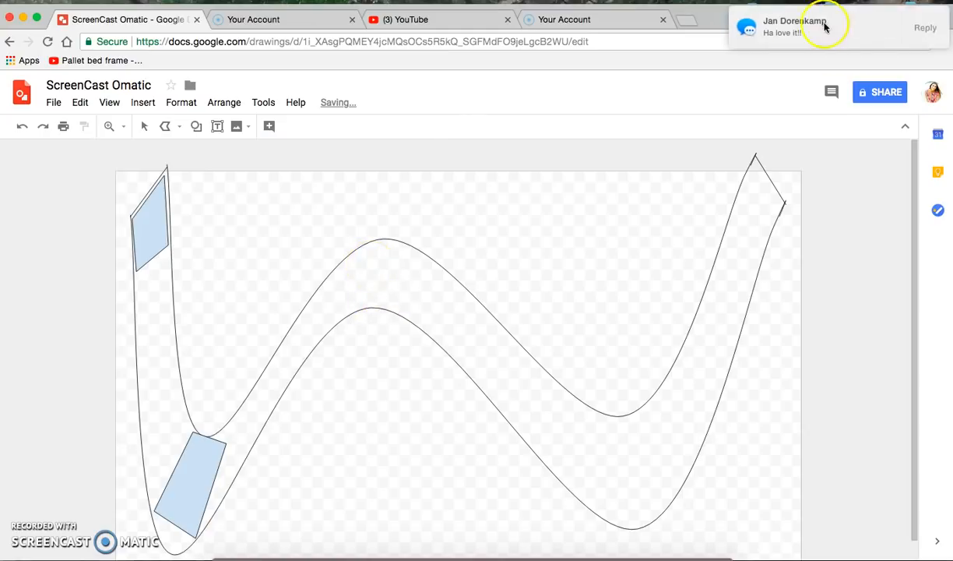
drag(824, 23, 950, 24)
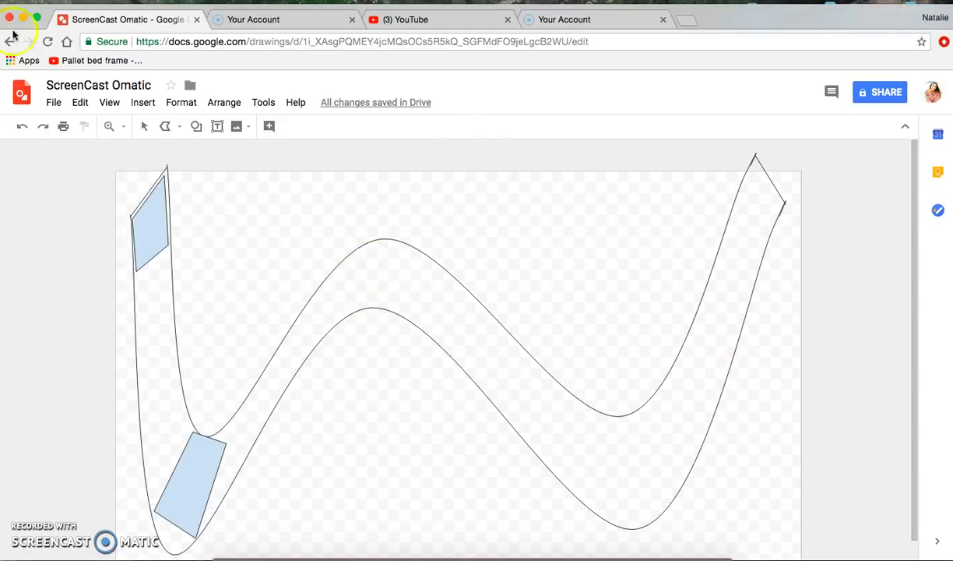
Draw a small rectangle spanning the path's width just below the first polyline space
click(144, 127)
click(179, 127)
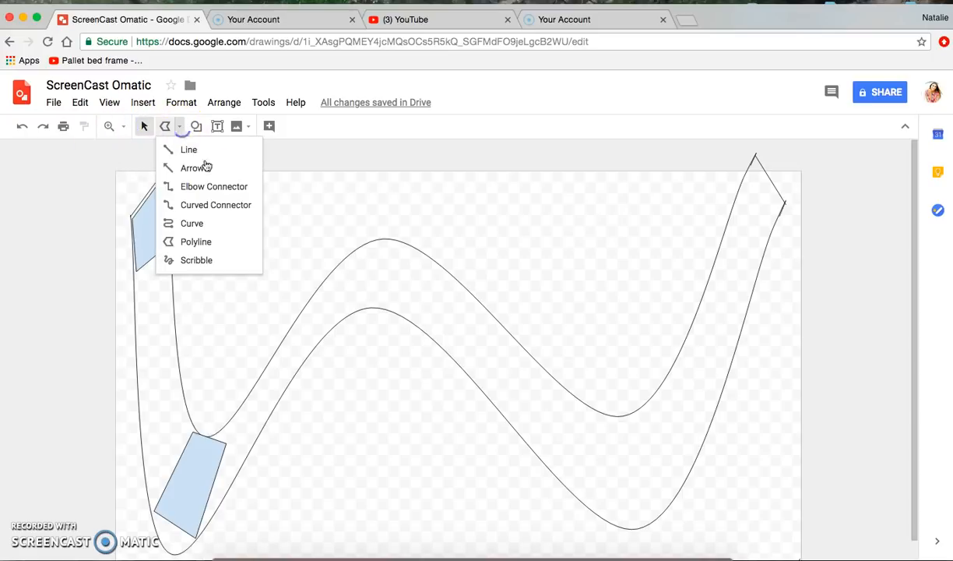
click(196, 127)
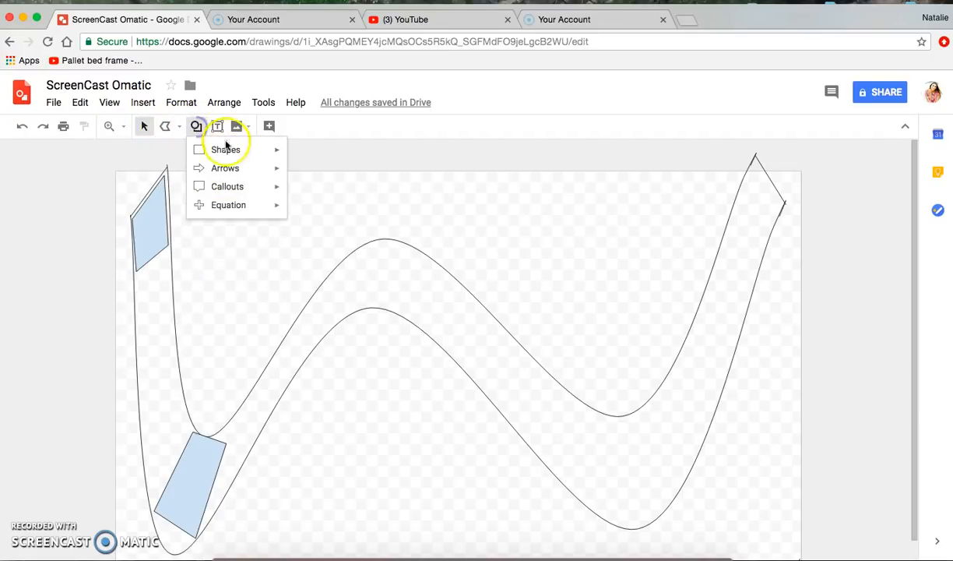
mouse_move(226, 150)
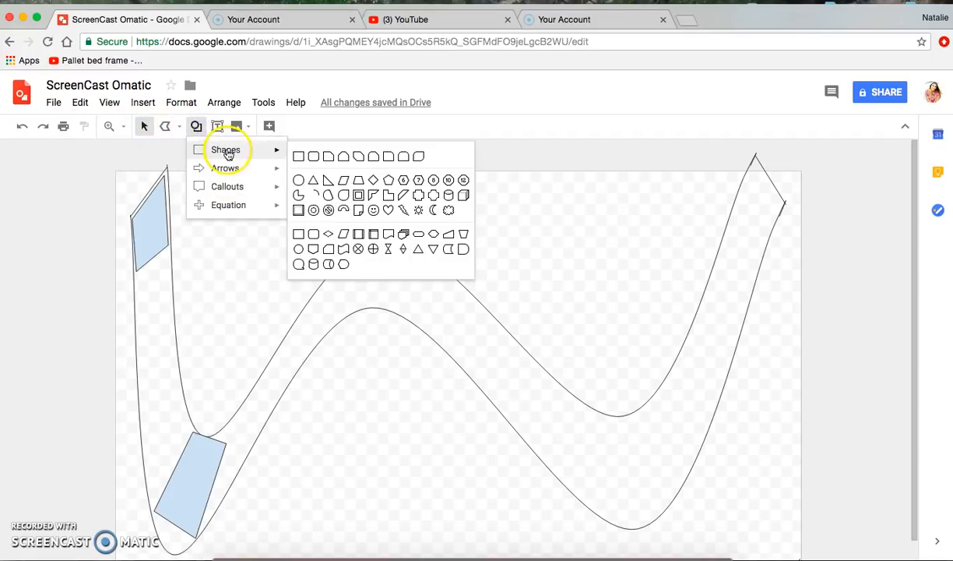
click(298, 157)
mouse_move(134, 277)
mouse_down()
mouse_move(154, 283)
mouse_move(172, 318)
mouse_up()
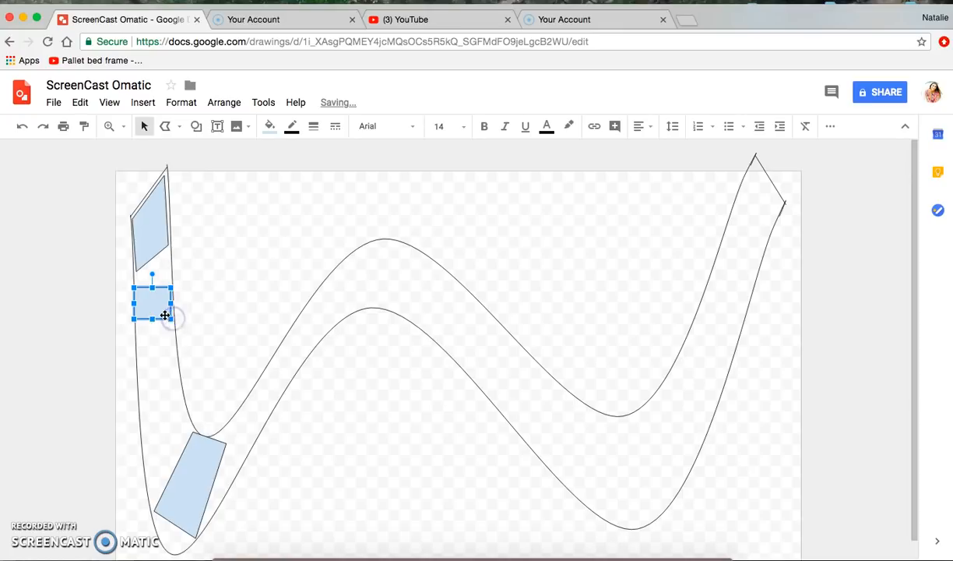
Tilt the small rectangle slightly counter-clockwise and move it up toward the first polyline space, between the path edges
right_click(163, 309)
click(151, 273)
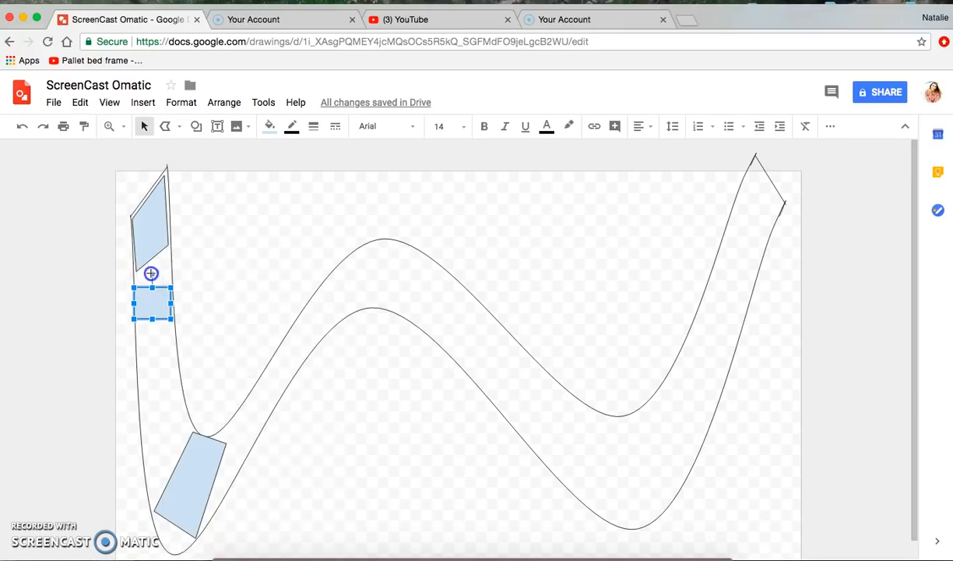
drag(148, 274, 148, 273)
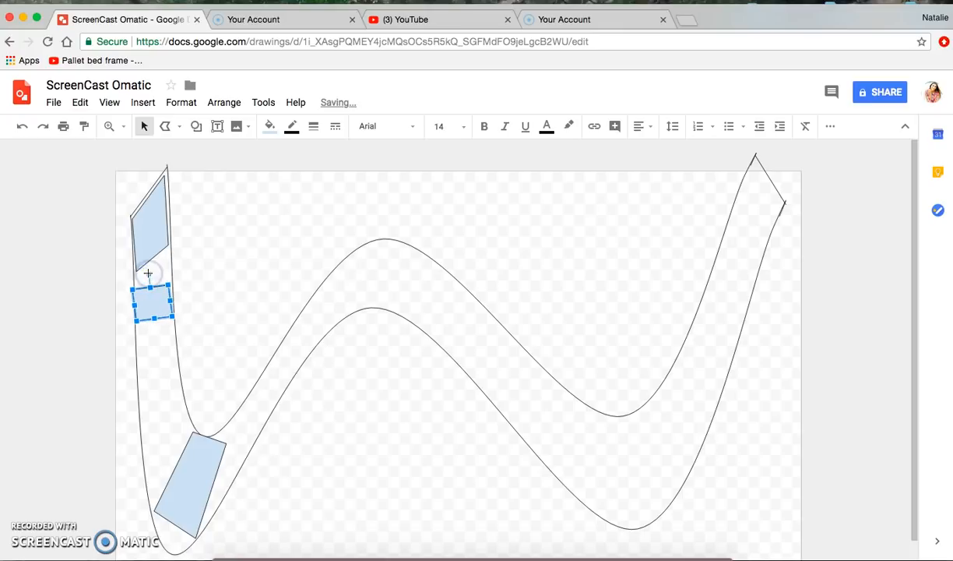
drag(149, 314, 152, 300)
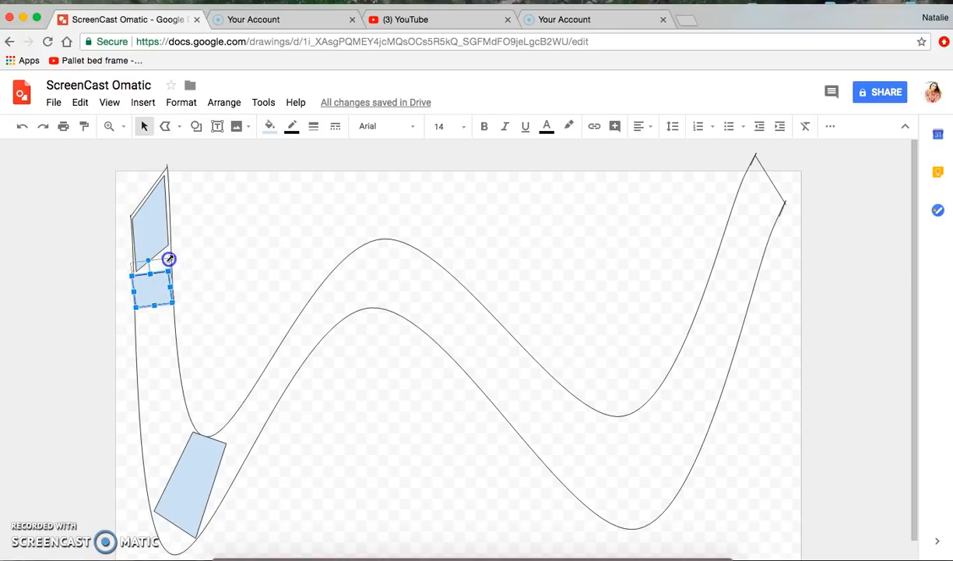
drag(169, 272, 169, 272)
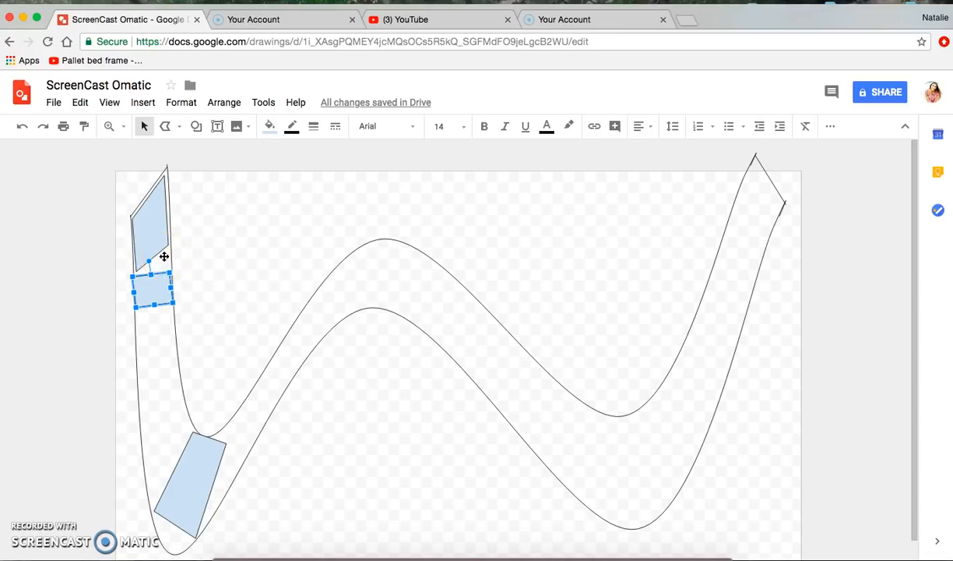
Shorten the first polyline space from its lower edge to leave a gap above the tilted rectangle
click(144, 263)
drag(134, 271, 133, 257)
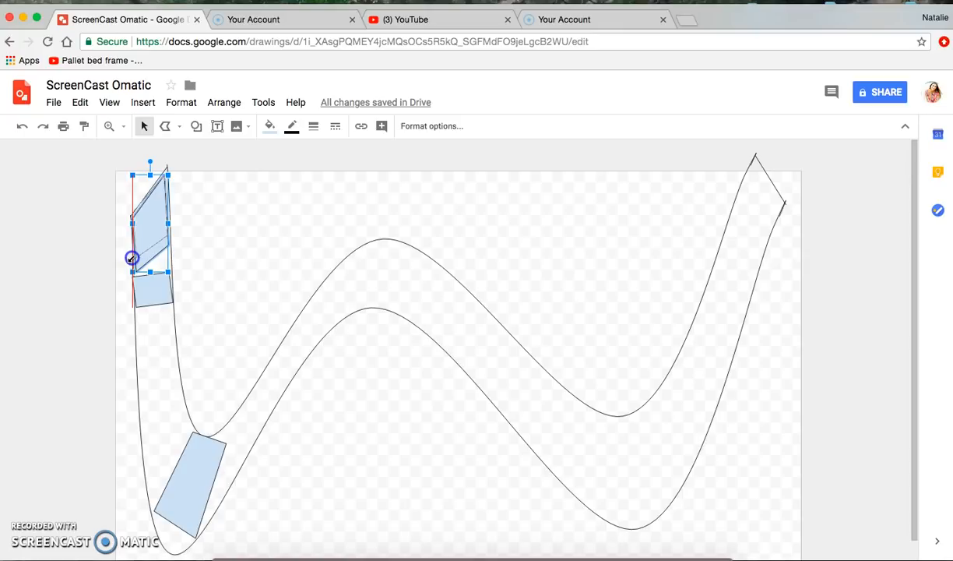
drag(132, 258, 132, 257)
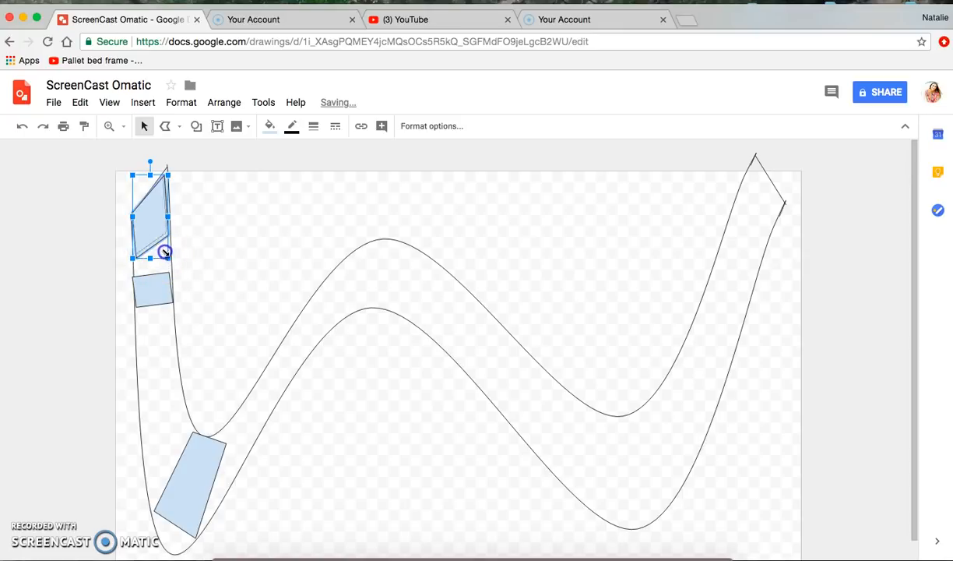
Move the tilted rectangle off the canvas beside the path's start and duplicate it into a column of four
drag(168, 256, 64, 246)
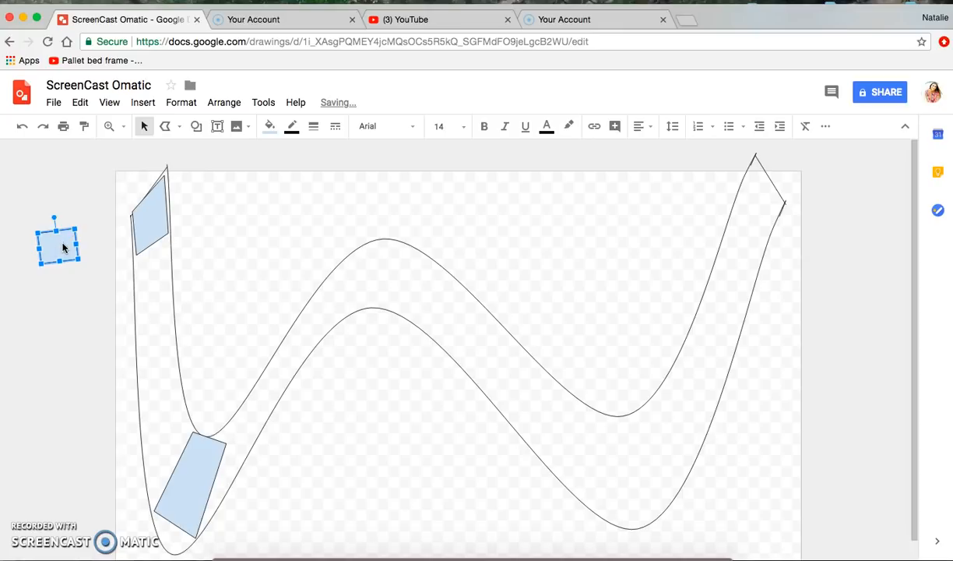
key(super+d)
key(super+d)
key(super+d)
drag(76, 269, 55, 324)
drag(68, 261, 64, 290)
click(59, 254)
click(56, 320)
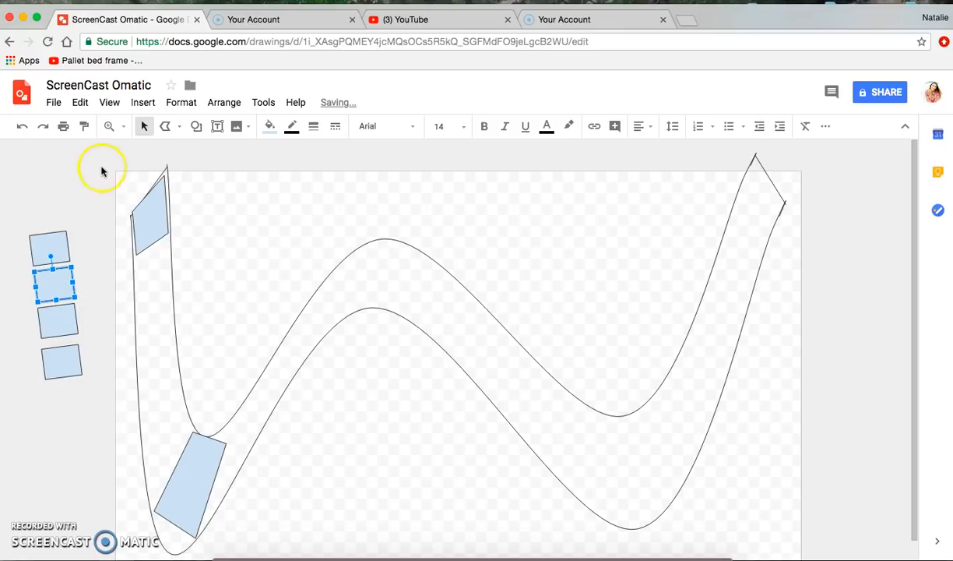
Fill the upper three rectangles beside the canvas with green, light yellow and light red, from top to bottom
click(41, 247)
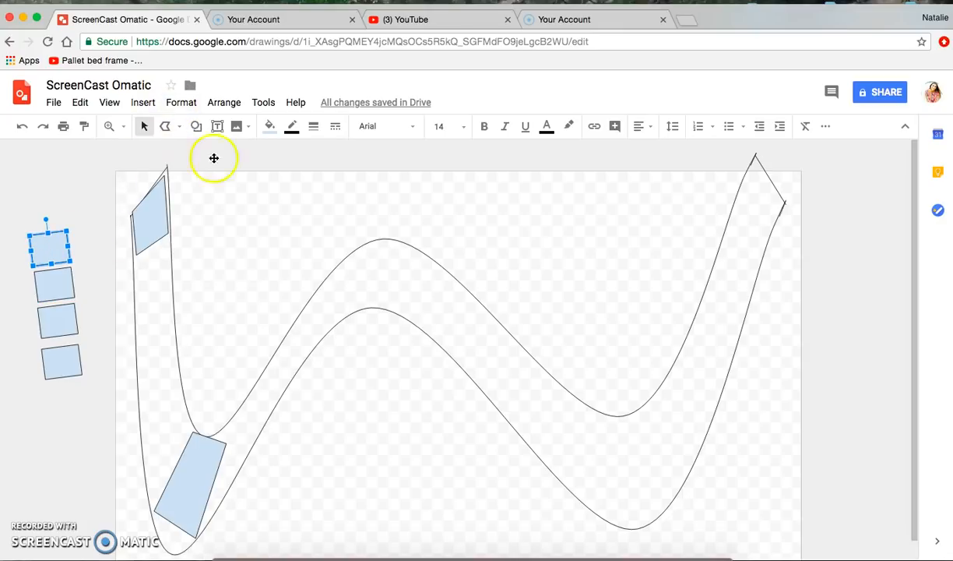
click(270, 127)
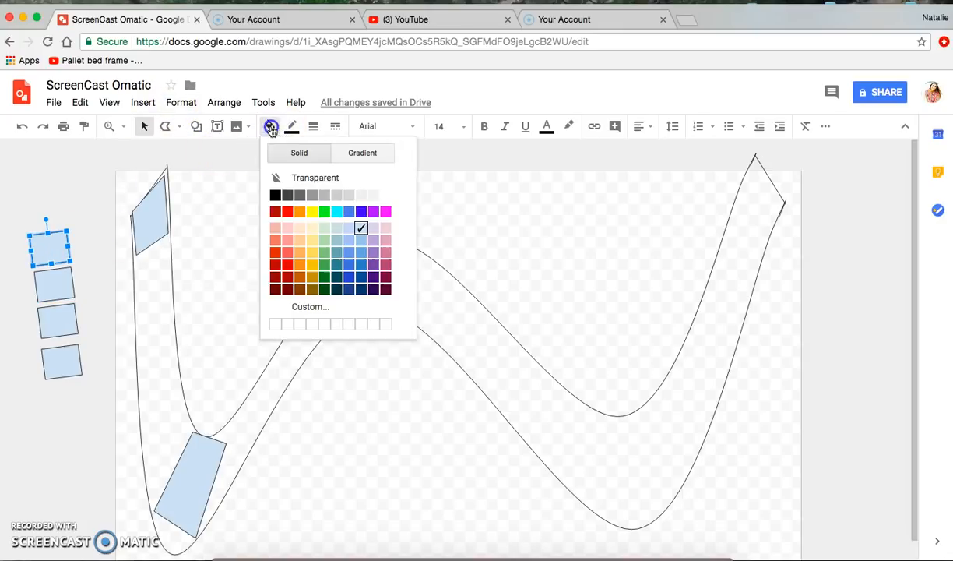
click(325, 254)
click(53, 288)
click(268, 126)
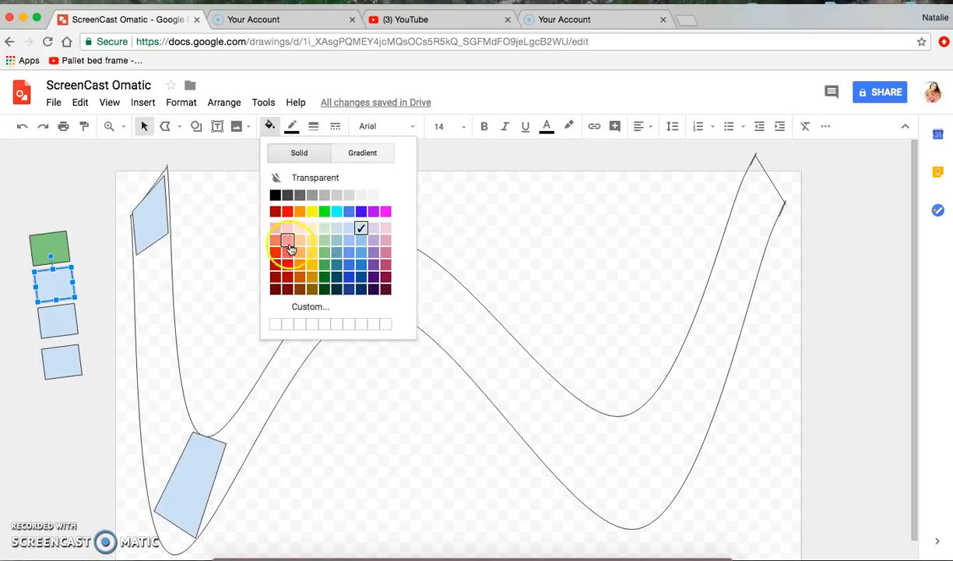
click(312, 244)
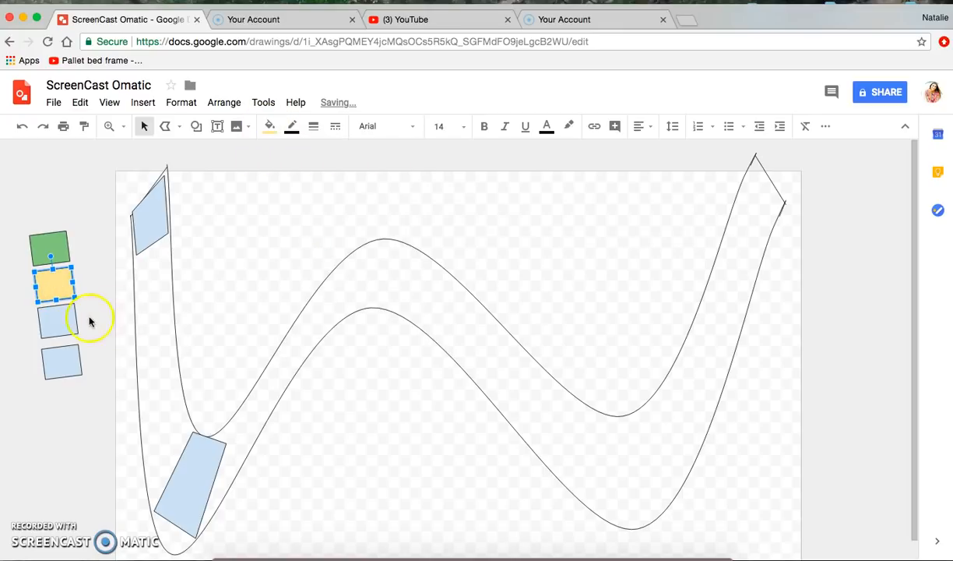
click(59, 319)
click(269, 126)
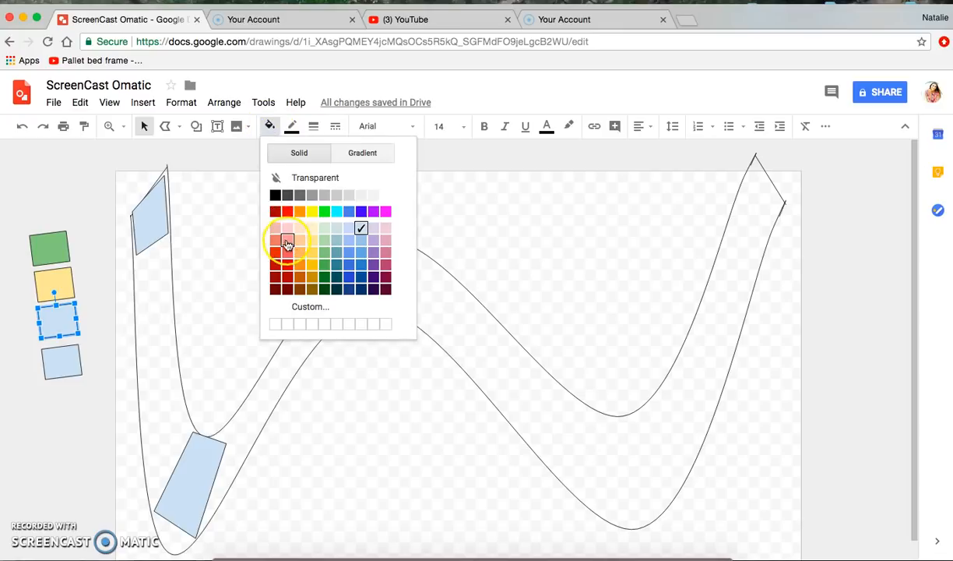
click(286, 240)
Try a light green fill on the bottom rectangle of the column, and delete that rectangle
click(63, 367)
click(268, 127)
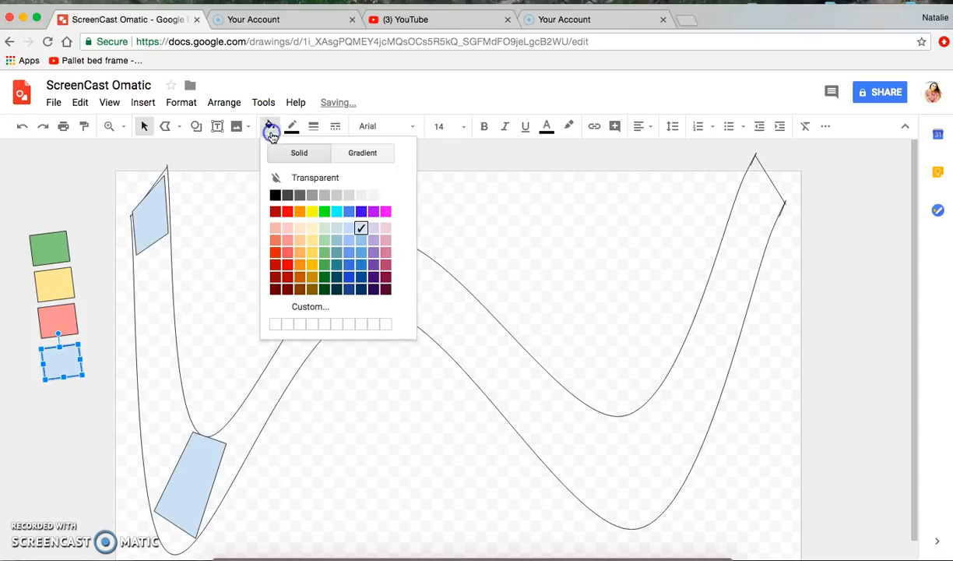
click(324, 246)
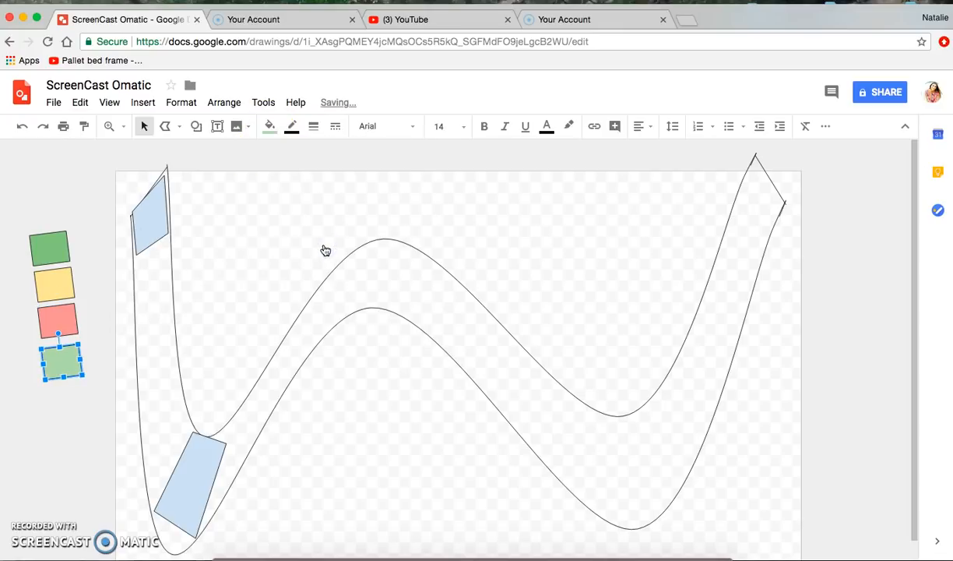
click(268, 126)
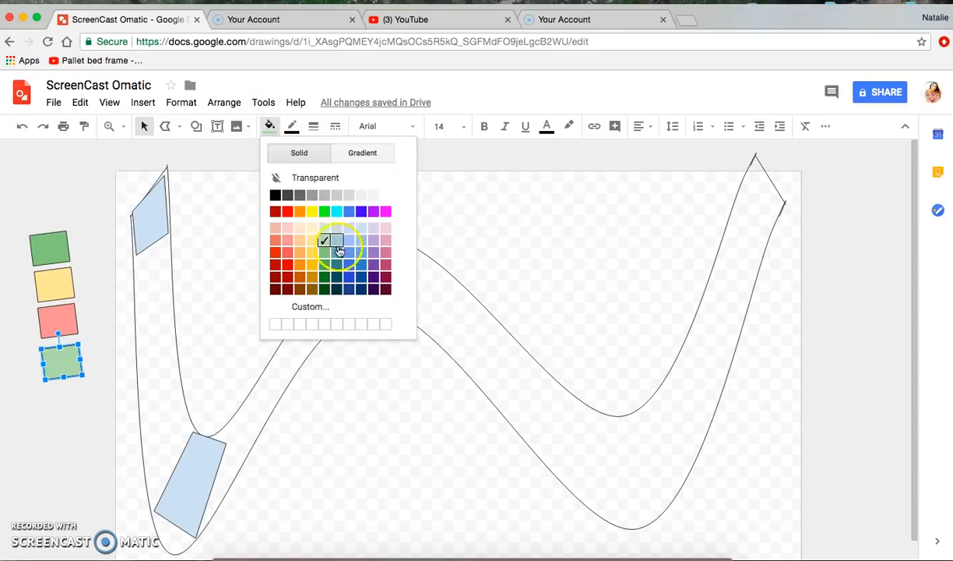
click(71, 377)
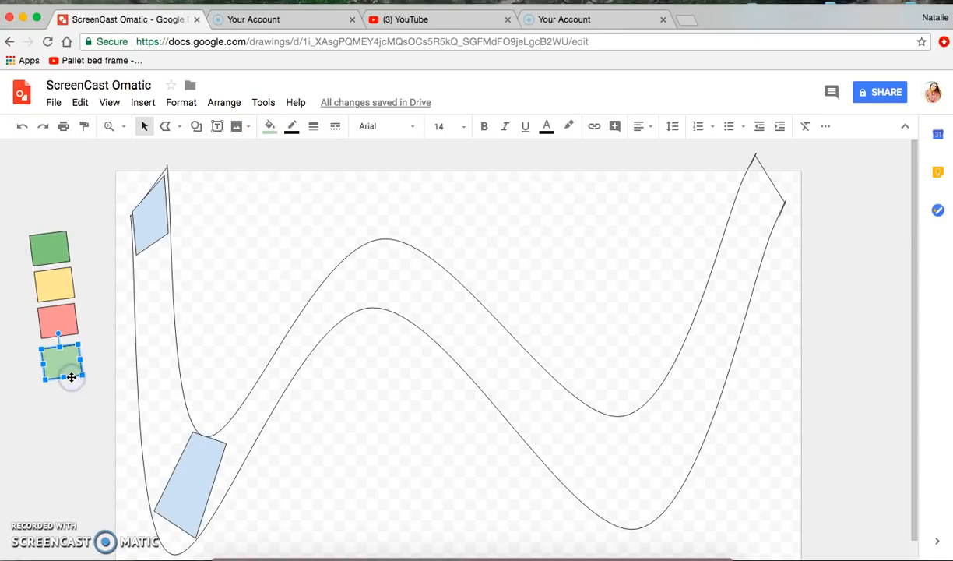
key(Delete)
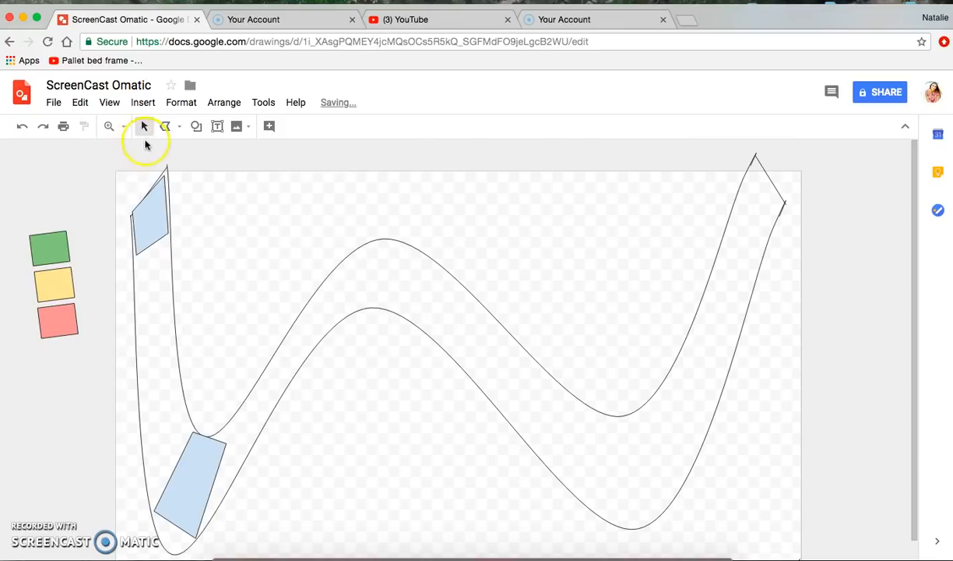
Group the green, yellow and red rectangles beside the canvas
drag(38, 210, 87, 379)
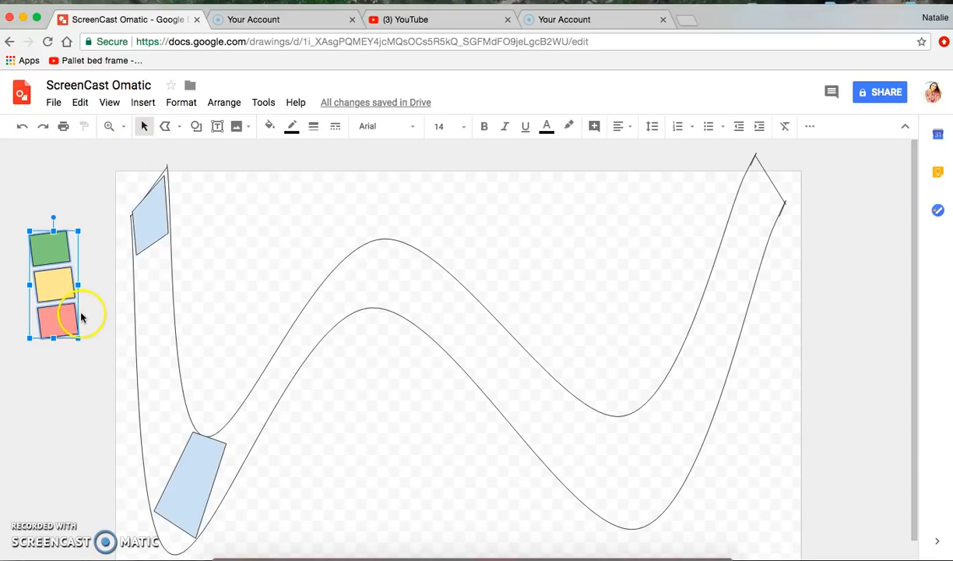
right_click(58, 292)
click(113, 492)
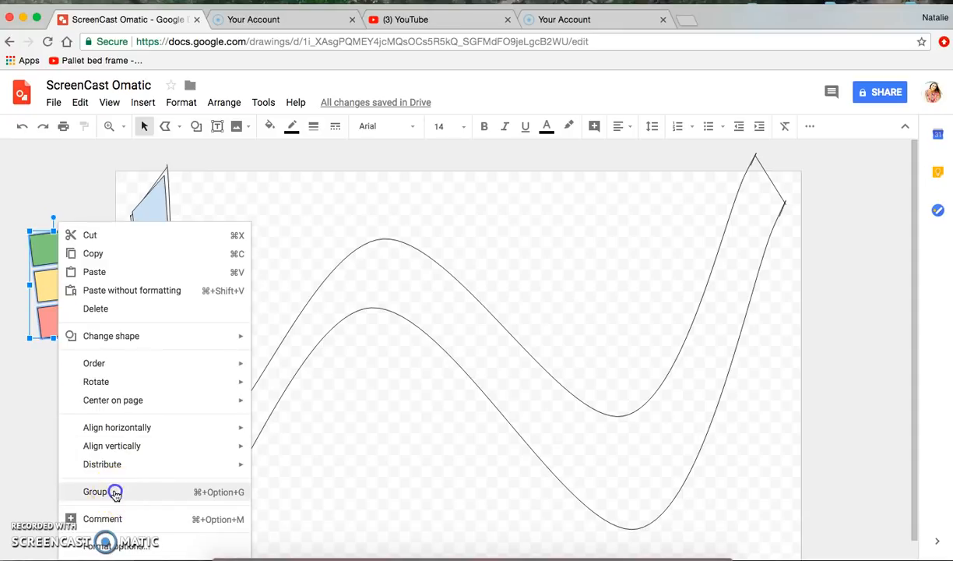
Try the grouped rectangles inside the path below the first polyline space, and move the group back beside the canvas
click(67, 267)
drag(67, 267, 43, 308)
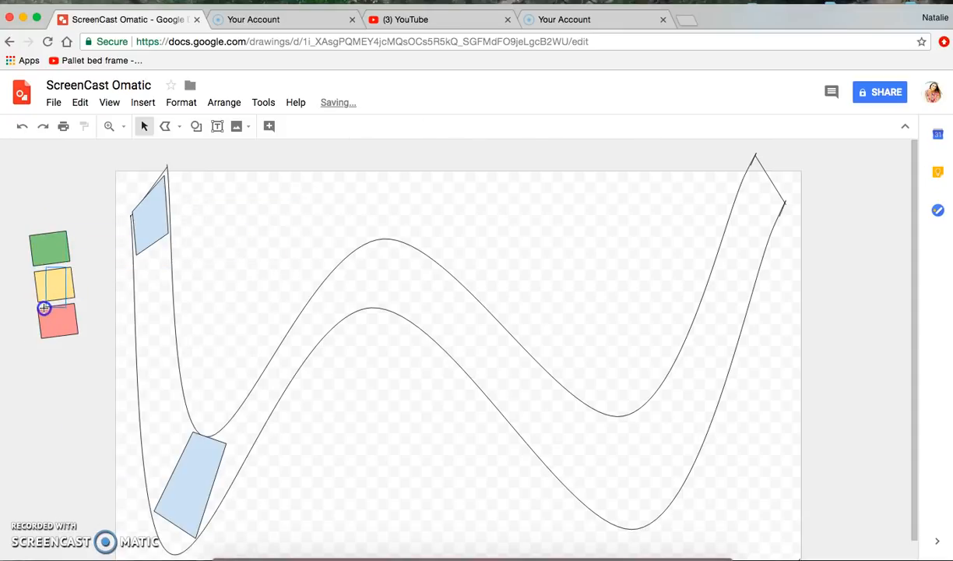
click(46, 274)
drag(226, 239, 156, 300)
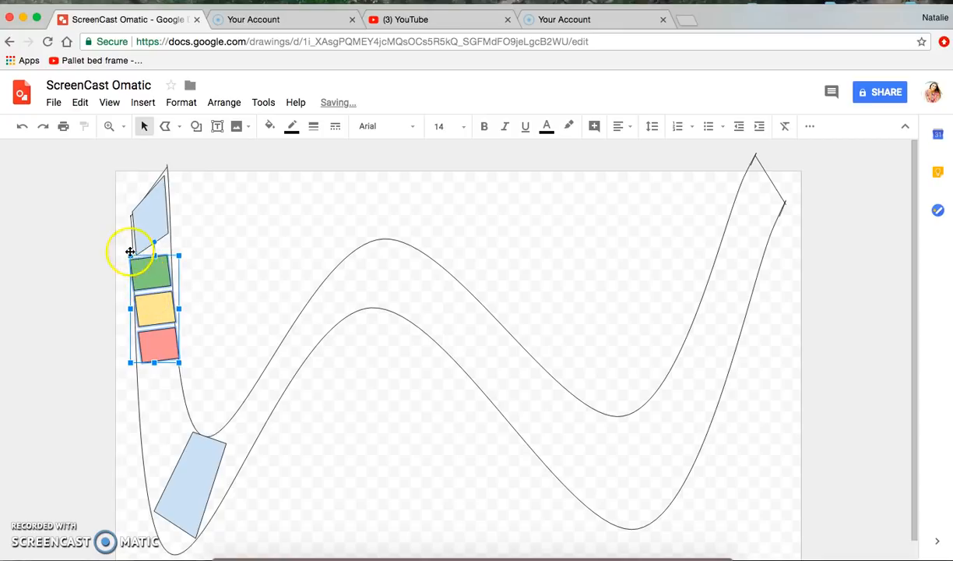
click(233, 253)
click(44, 390)
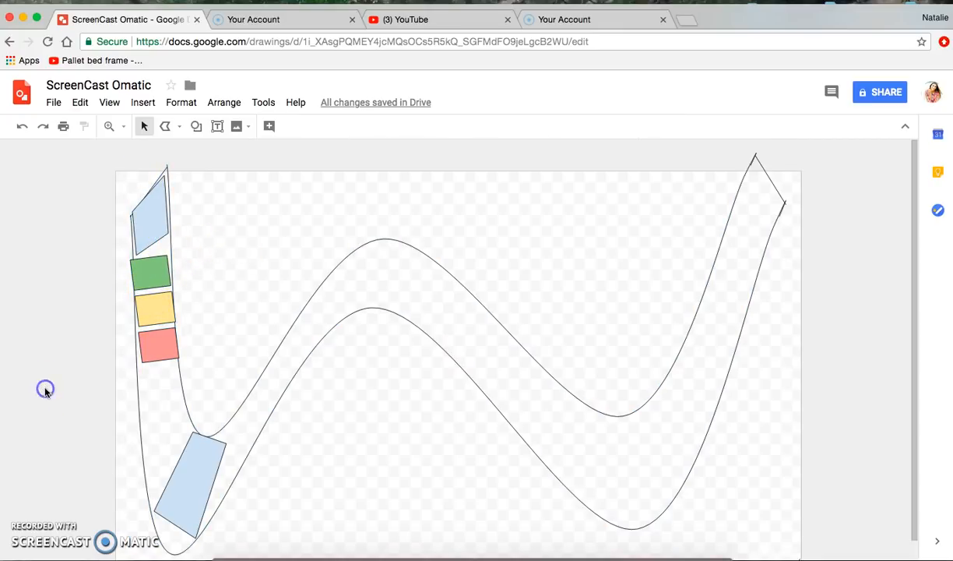
drag(145, 312, 48, 272)
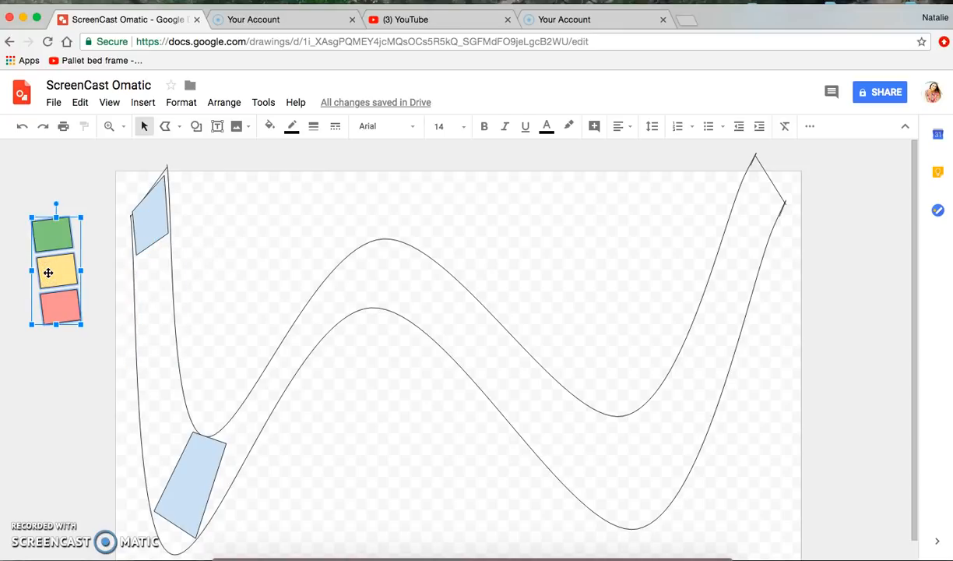
Duplicate the grouped rectangles three times and spread the copies out below the original beside the canvas
key(ctrl+d)
key(ctrl+d)
key(ctrl+d)
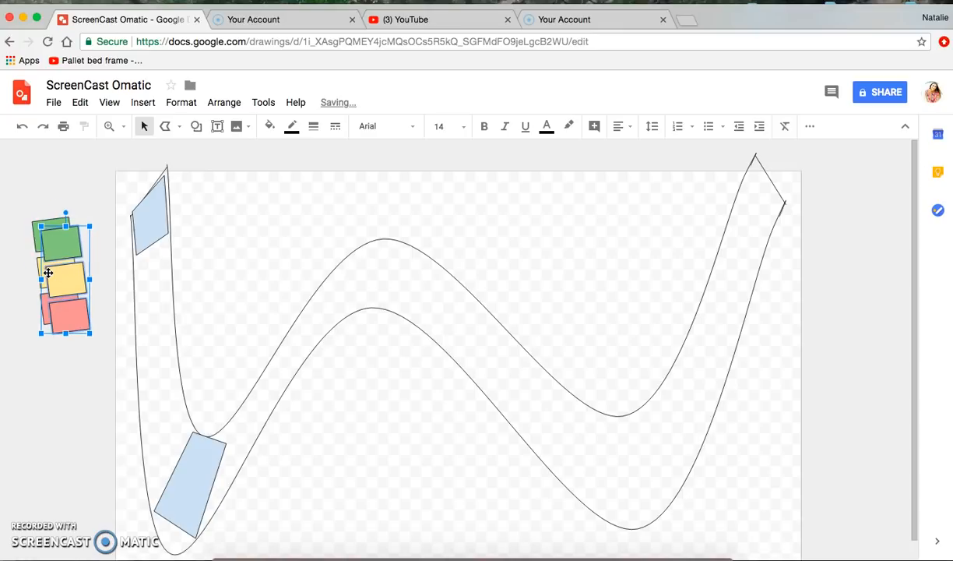
drag(84, 283, 56, 443)
drag(81, 329, 107, 409)
drag(70, 302, 42, 378)
Place one rectangle group inside the path directly below the first polyline space and ungroup it
drag(72, 278, 159, 295)
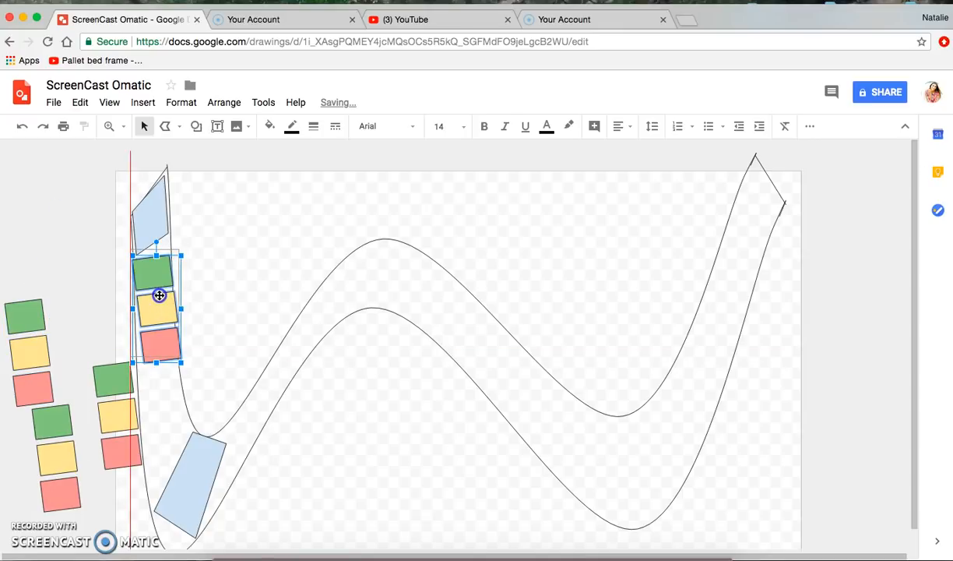
right_click(148, 348)
click(222, 278)
click(159, 353)
click(215, 321)
click(169, 345)
click(164, 346)
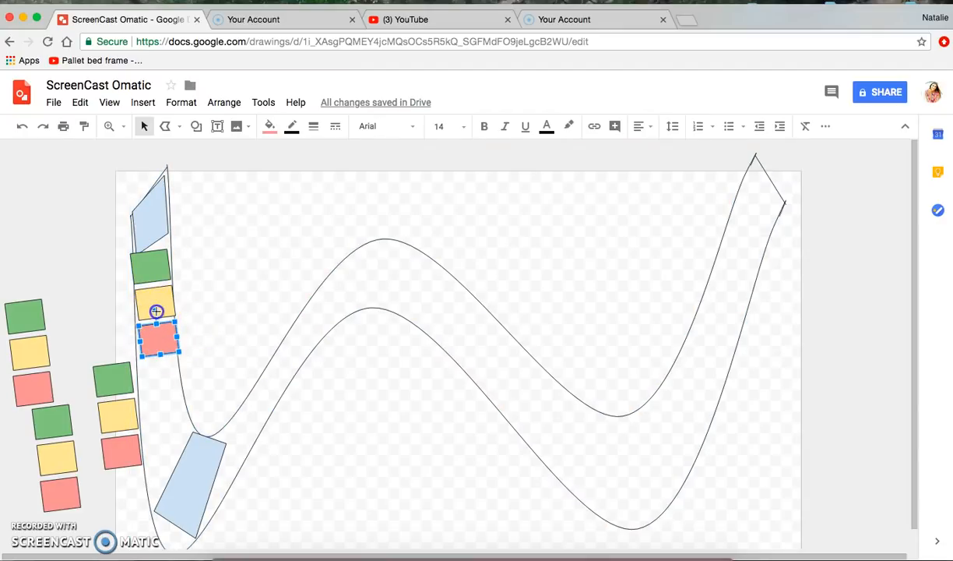
Rotate the red, yellow and green rectangles inside the path to 0° and align them in a straight column
drag(158, 311, 150, 342)
click(155, 304)
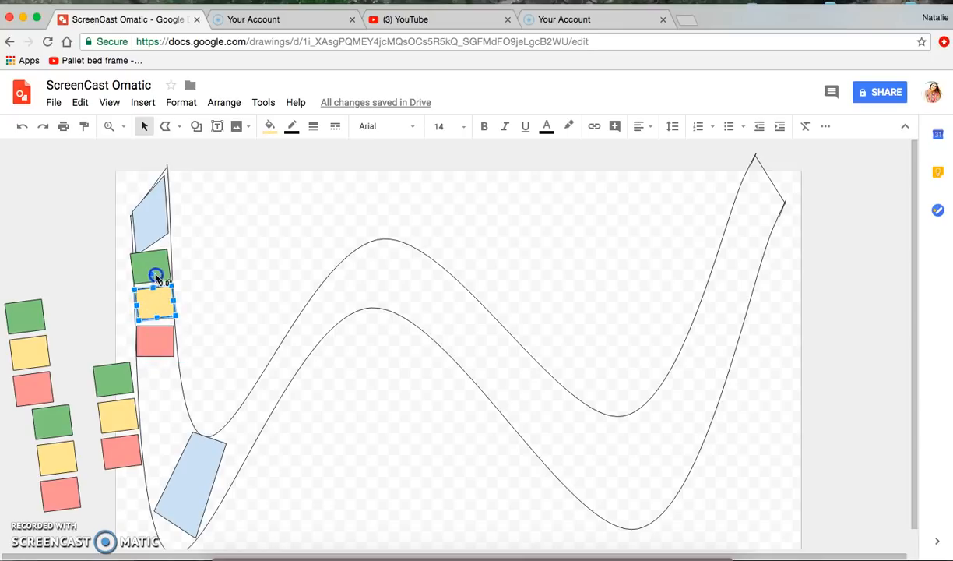
click(158, 304)
drag(153, 275, 156, 275)
click(153, 260)
click(148, 238)
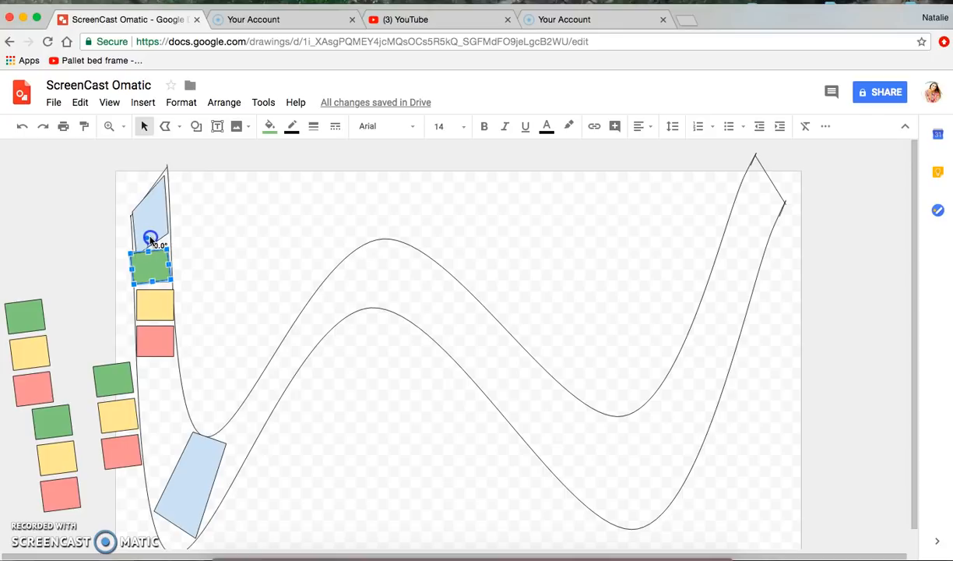
drag(150, 237, 152, 239)
drag(151, 277, 155, 275)
click(191, 421)
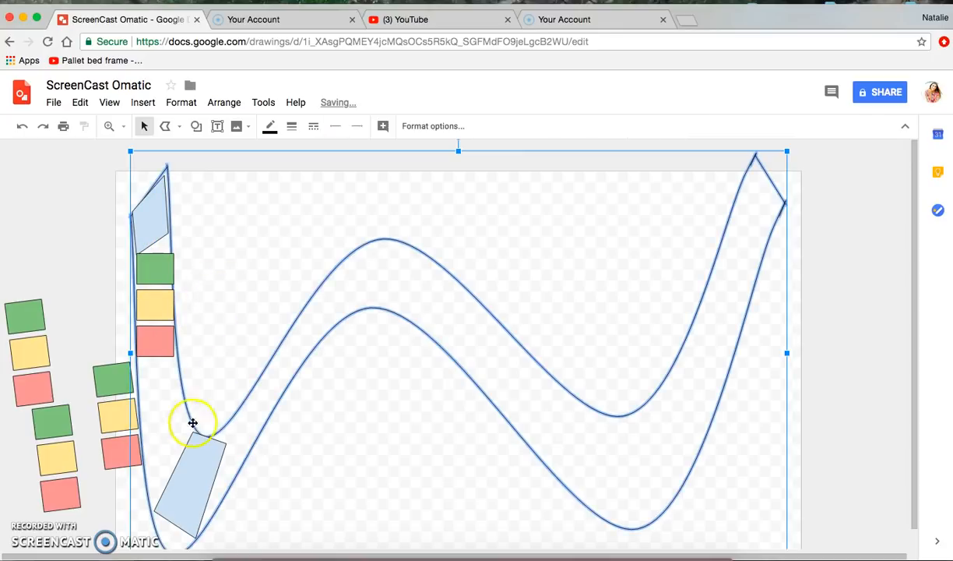
Move the rectangle group nearest the path into it, directly below the straightened red rectangle
click(118, 399)
click(113, 381)
drag(111, 384, 160, 389)
click(199, 350)
click(202, 357)
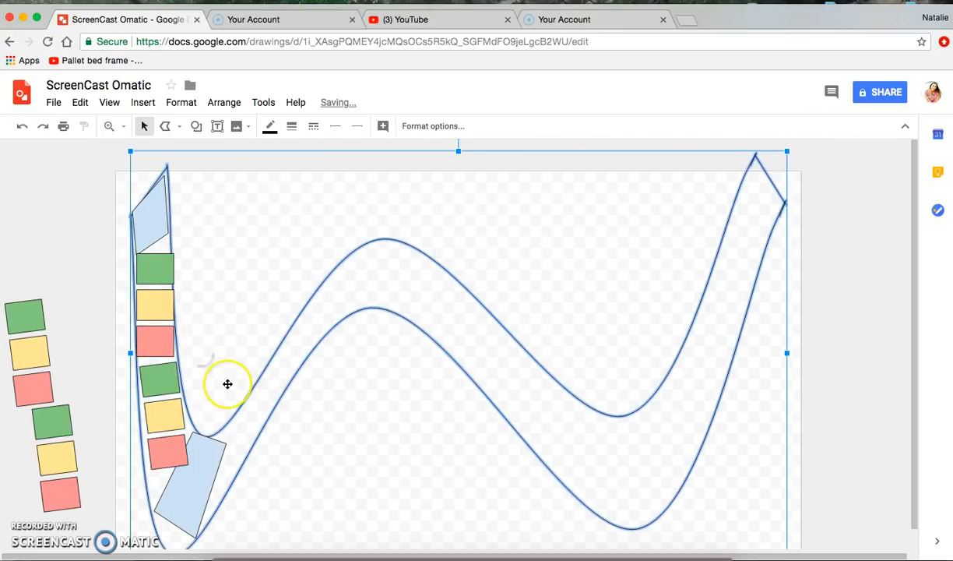